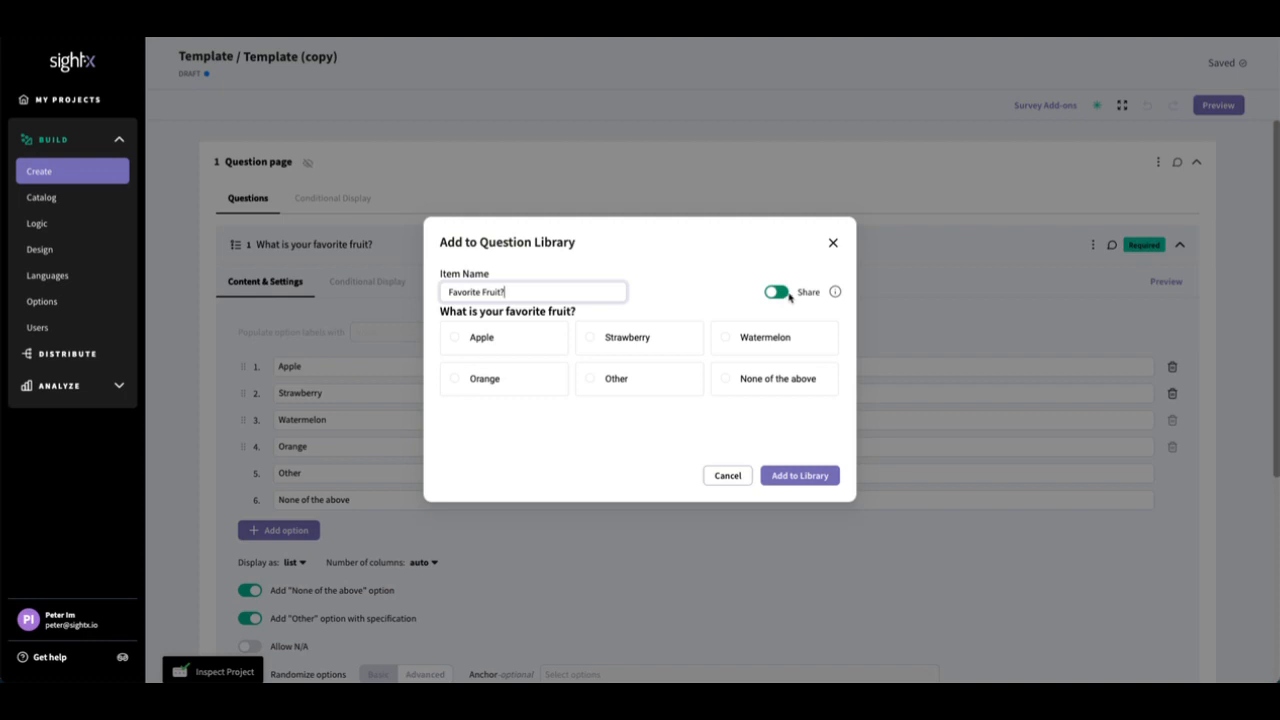
Step: Enable sharing for the Favorite Fruit? item and add it to the question library
click(786, 293)
click(787, 477)
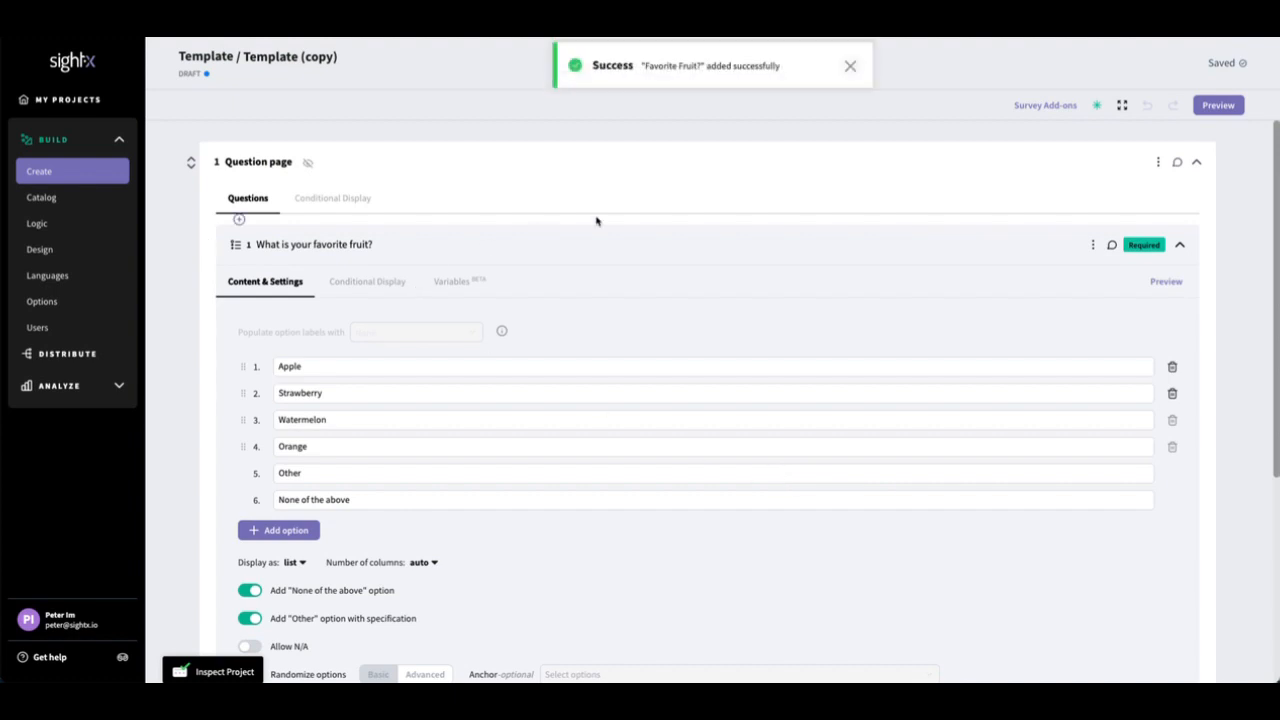
Step: Search the question library for "fruit" and add the Favorite Fruit? question to the end of the question page
scroll(595, 235, down, 3)
click(363, 543)
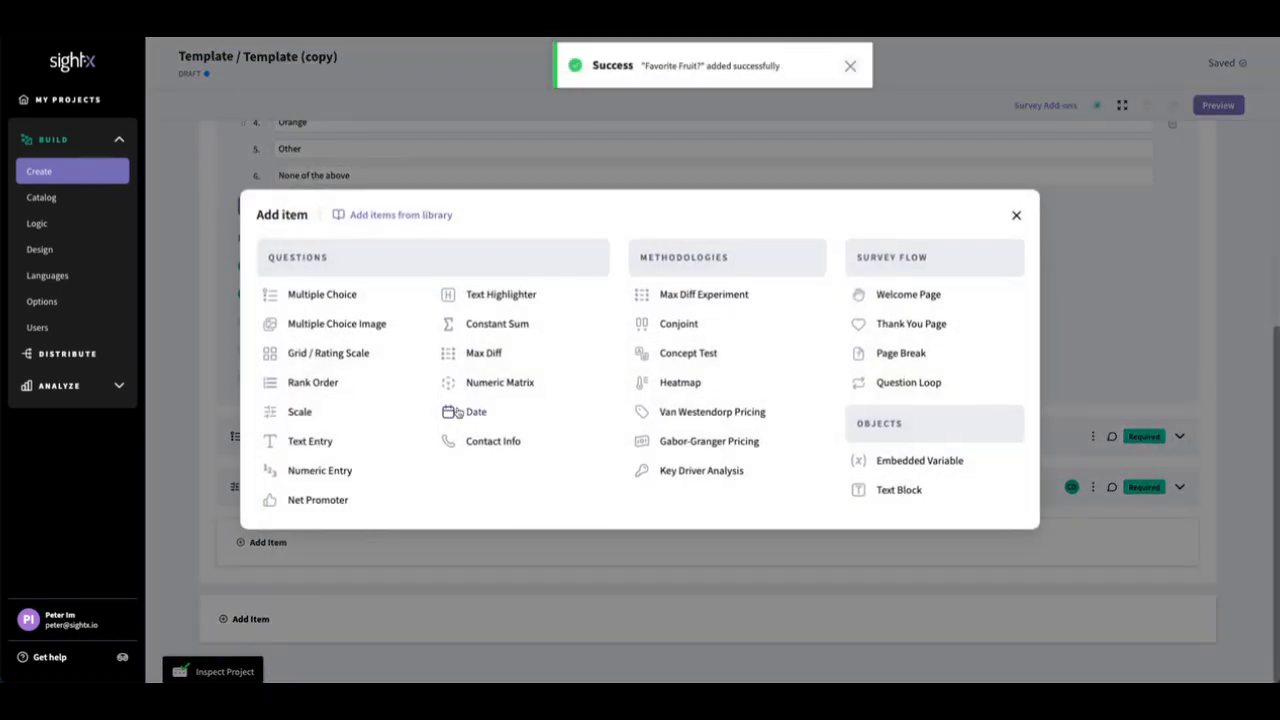
click(390, 216)
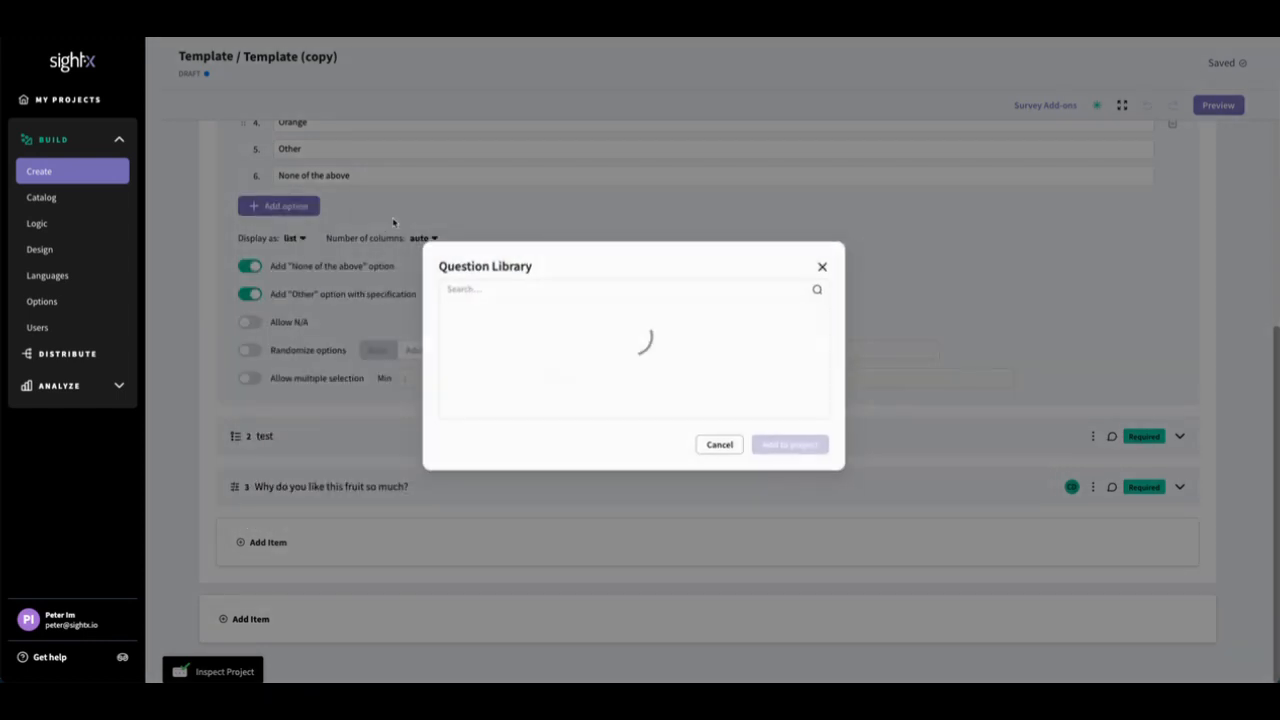
click(569, 291)
text(fruit)
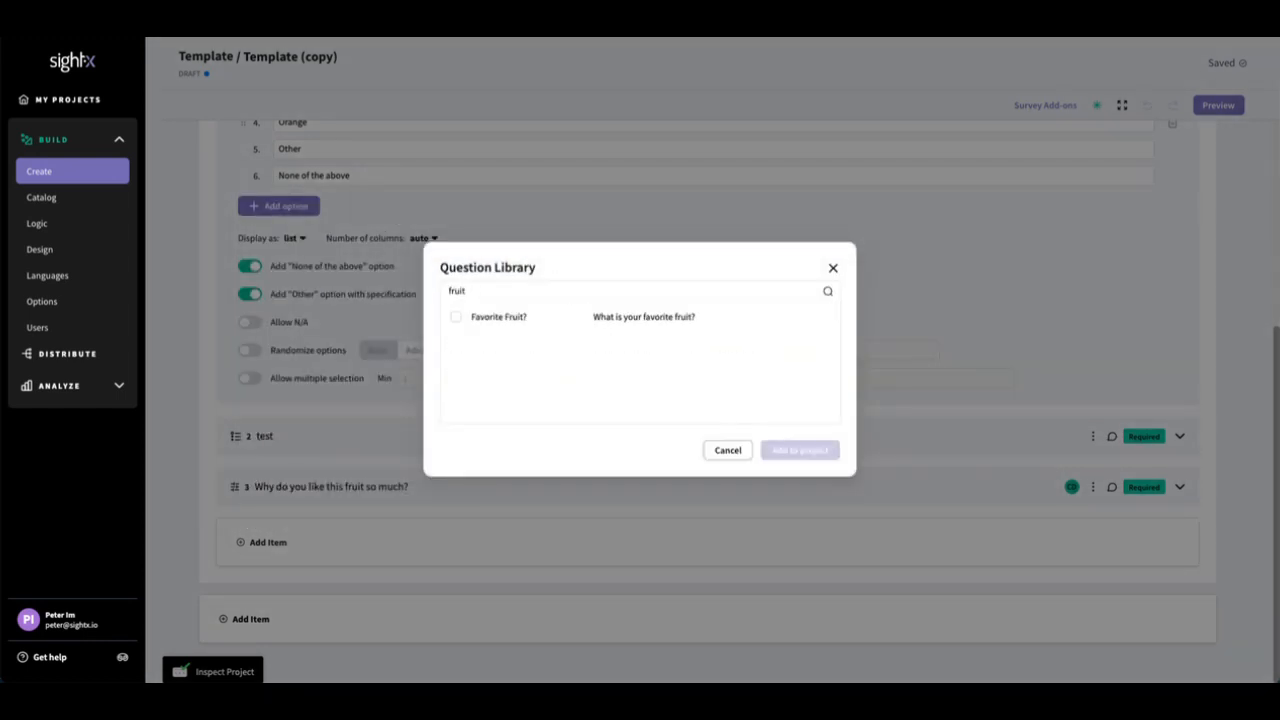
click(456, 317)
click(795, 455)
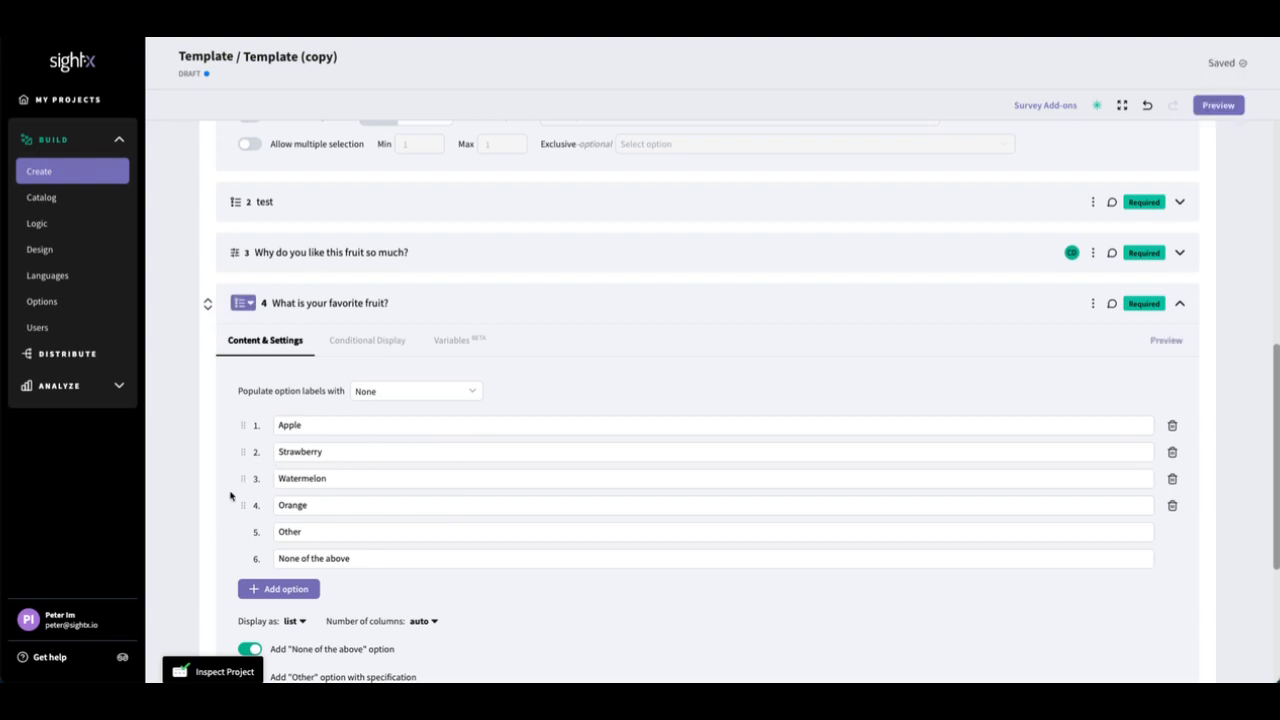
Step: Open the account's question library, look through the default items and expand the custom items
click(65, 622)
click(45, 434)
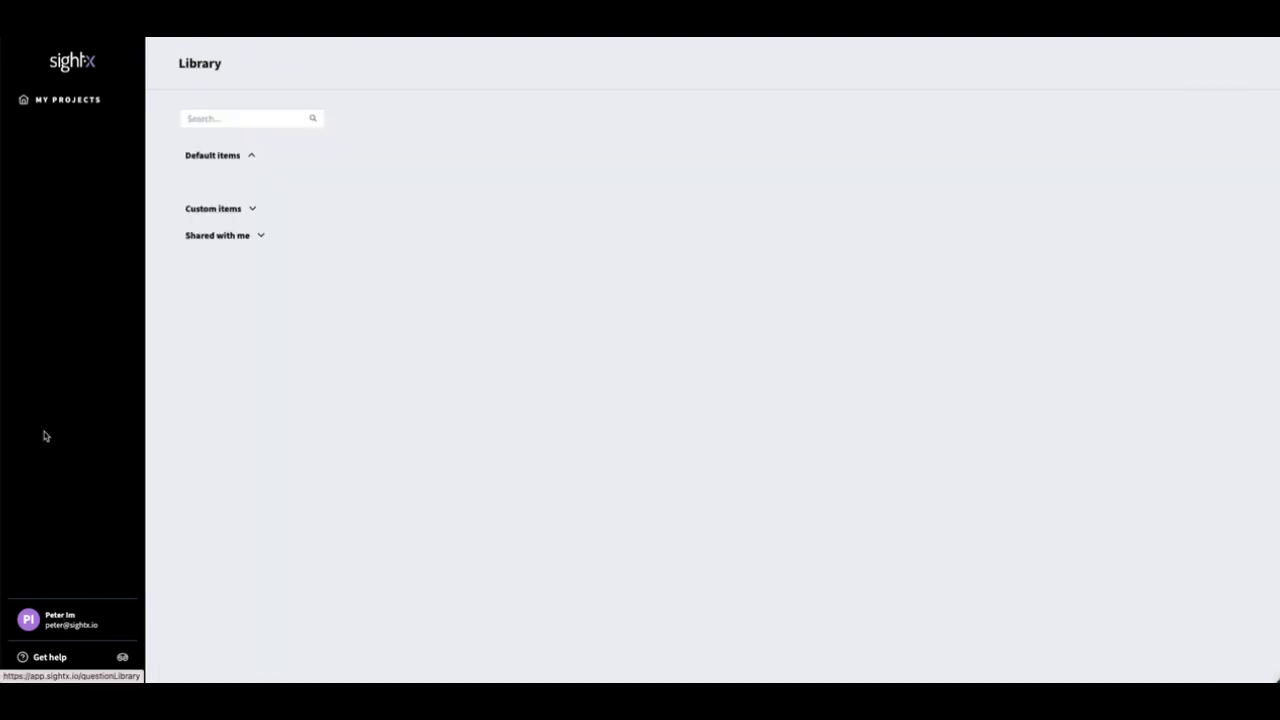
scroll(430, 360, down, 3)
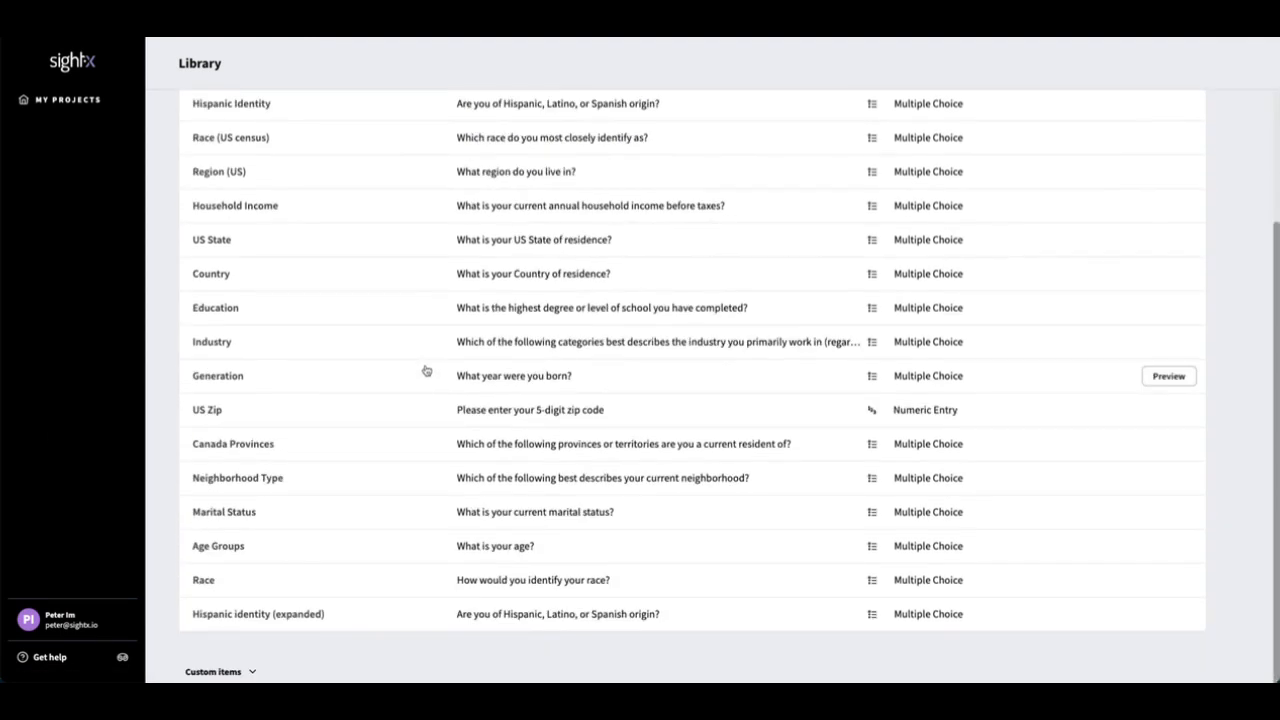
scroll(426, 371, down, 1)
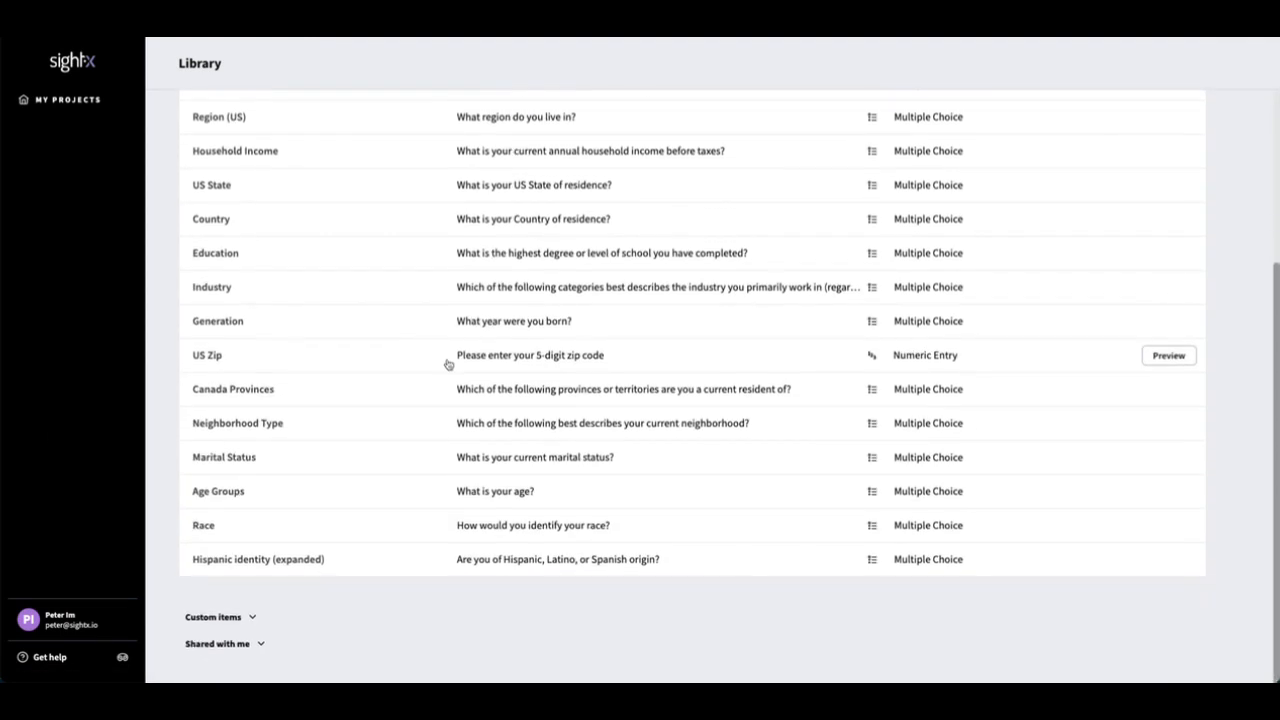
click(238, 617)
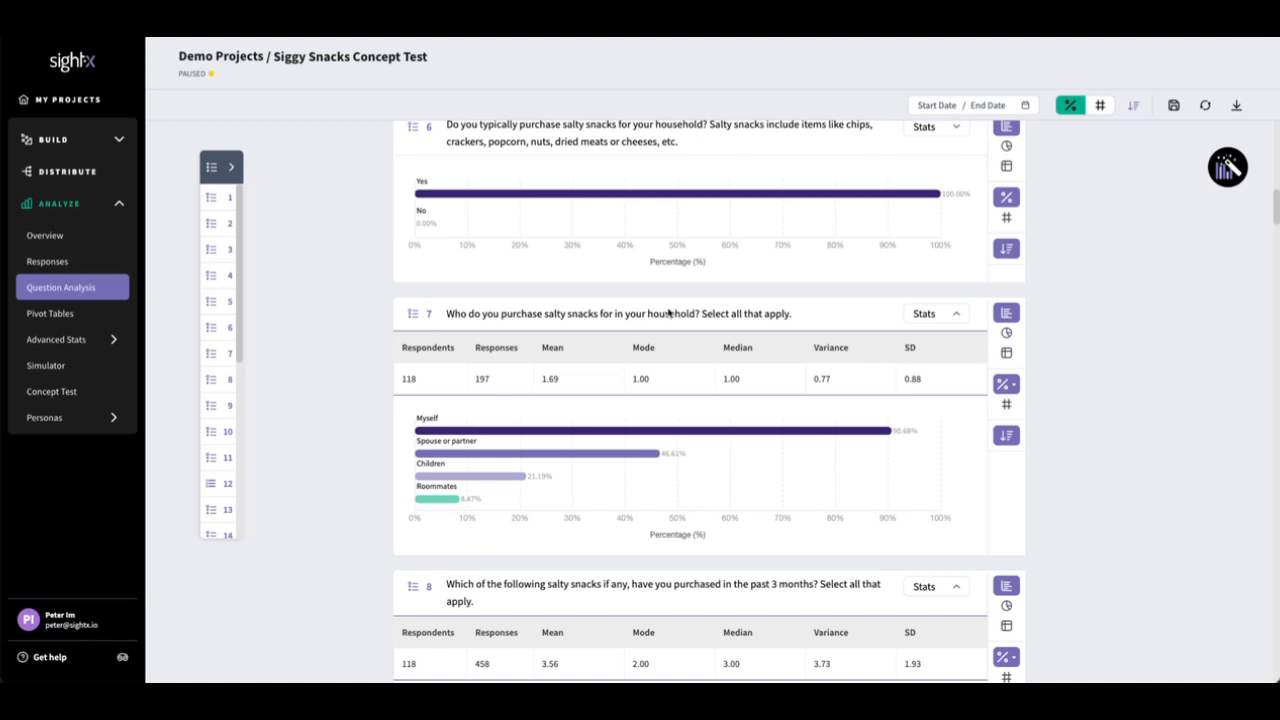
Step: Display question 7's chart in the question analysis as % of responses
click(1011, 386)
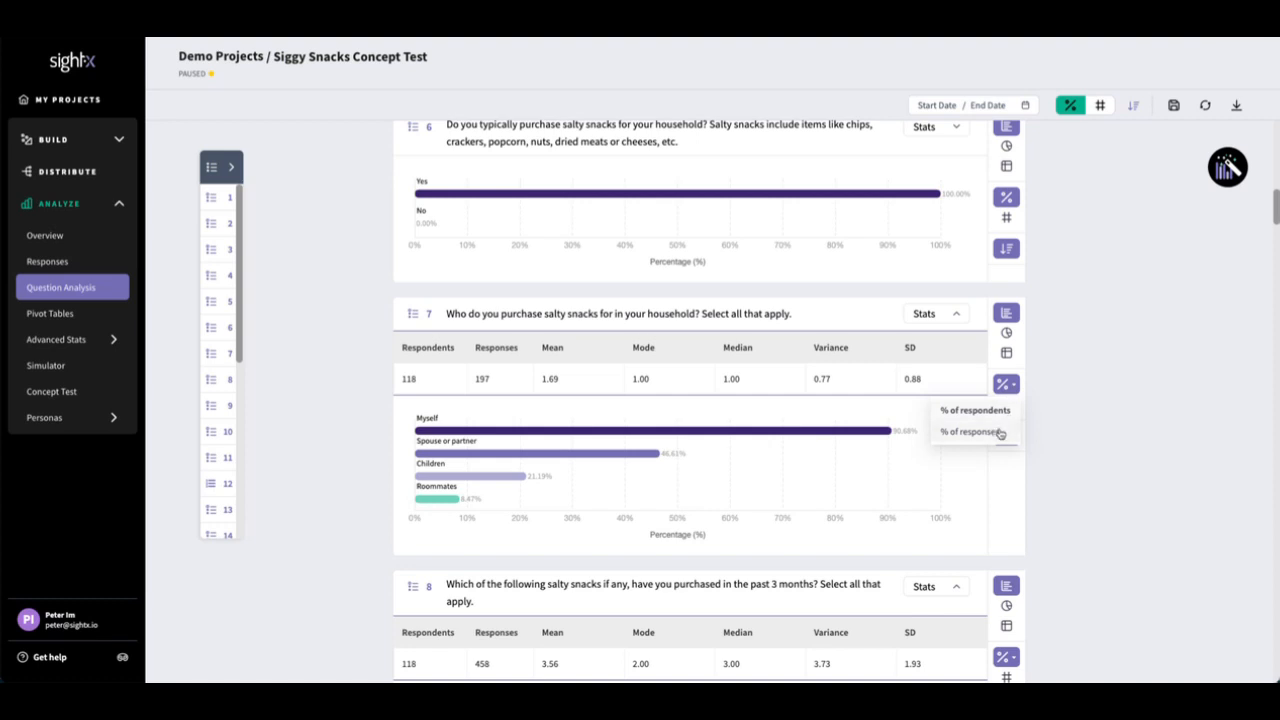
click(896, 416)
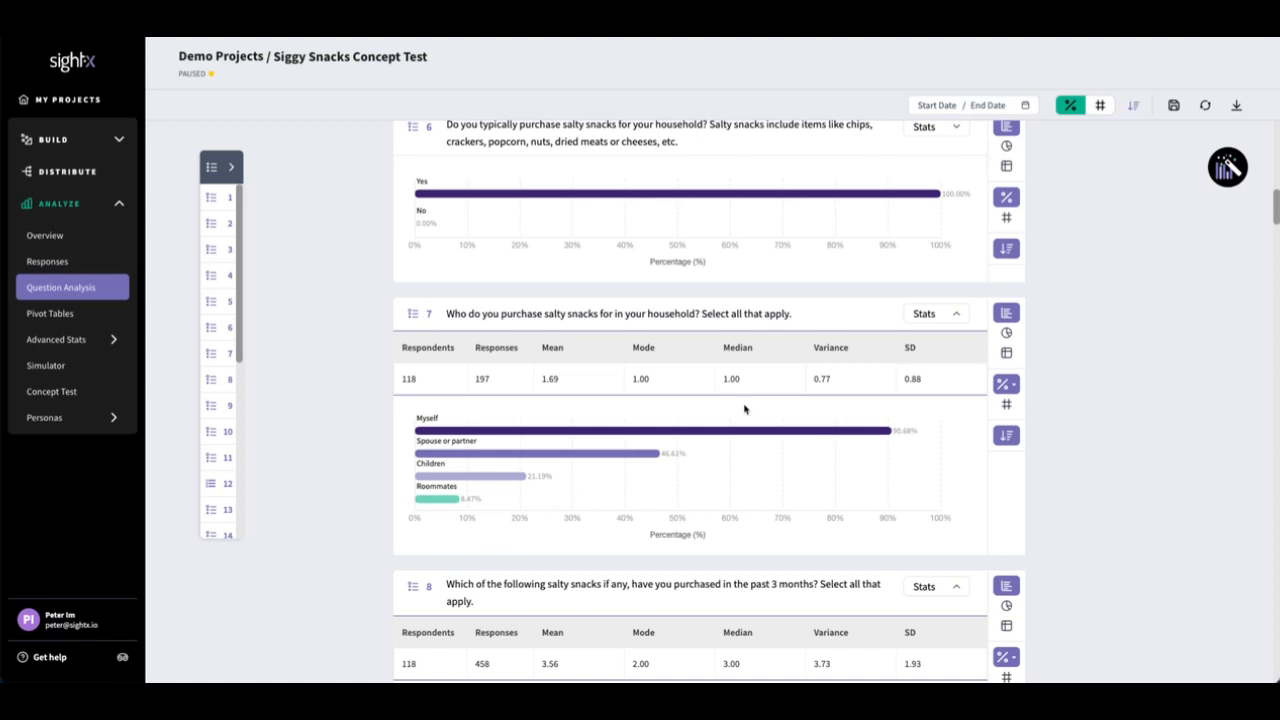
click(1010, 388)
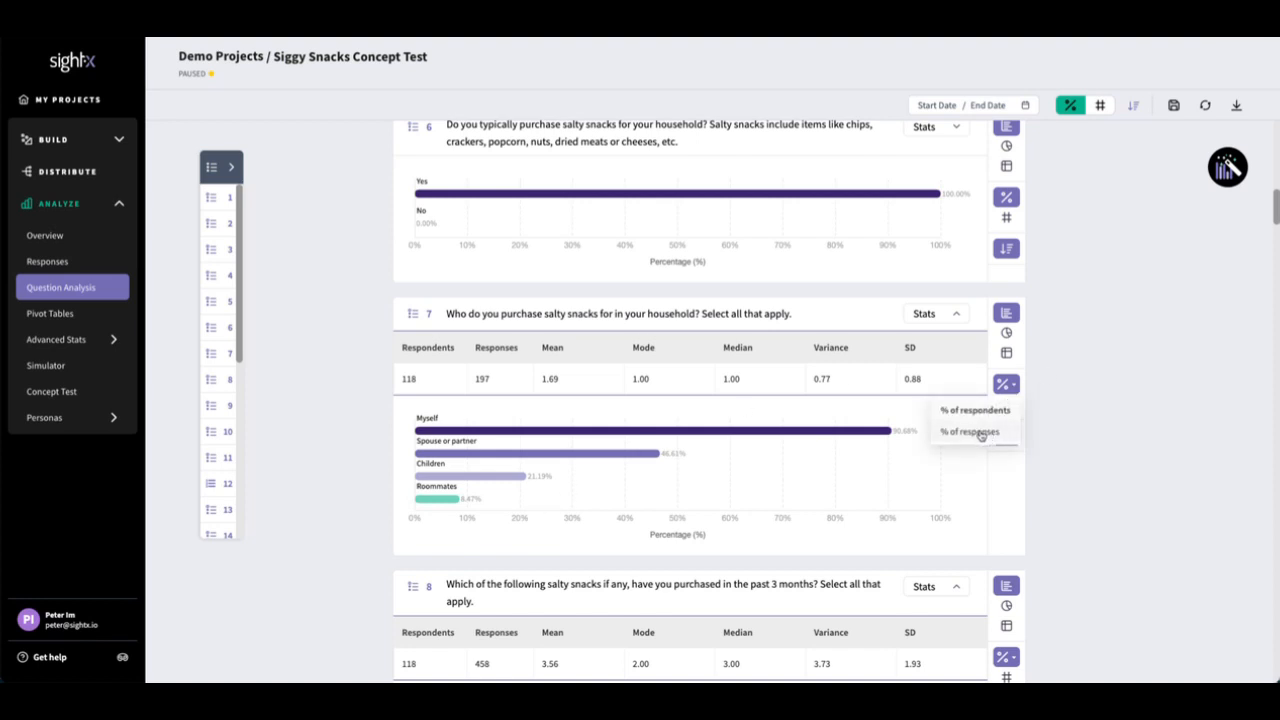
click(980, 433)
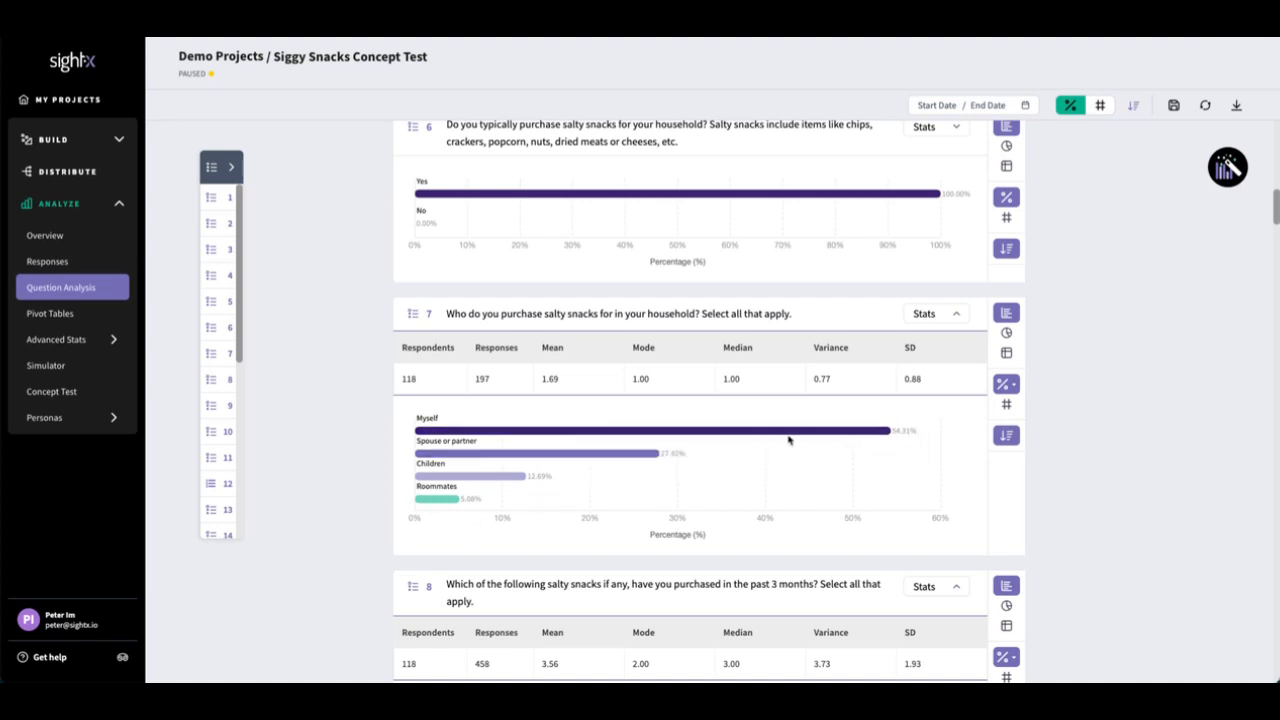
mouse_move(791, 434)
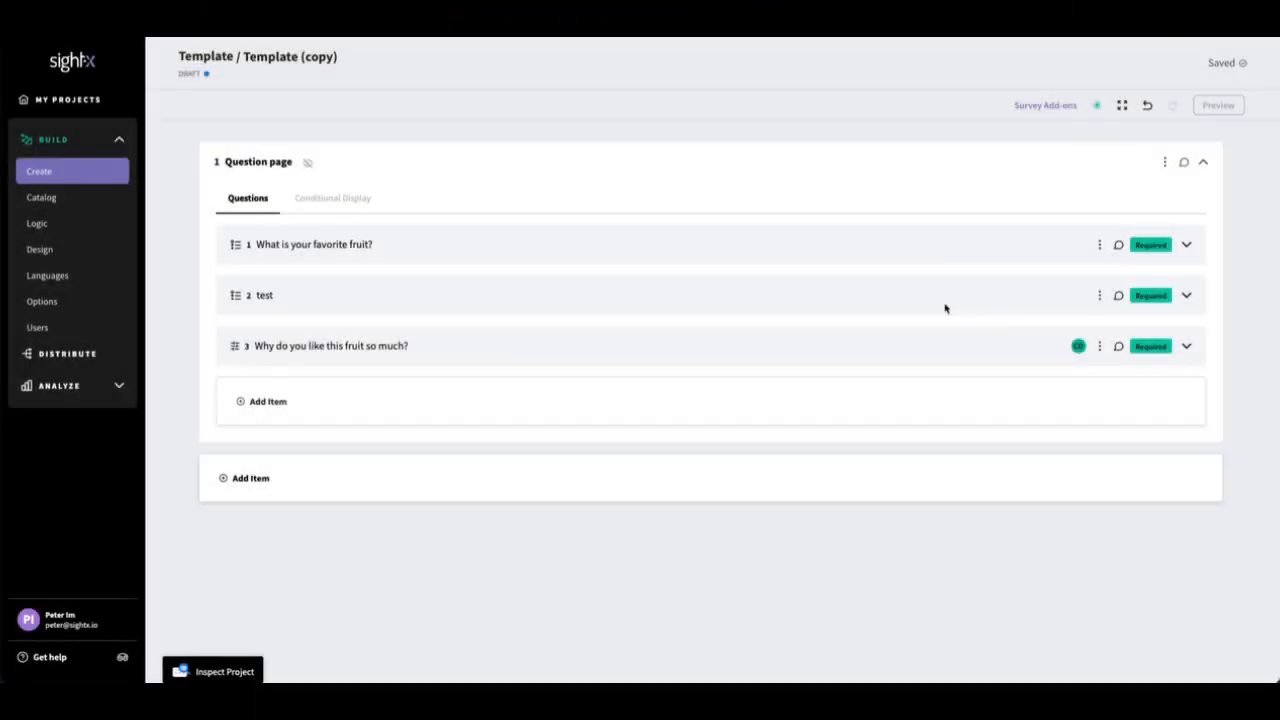
Step: Inspect the project for errors and fill in question 1's empty fourth option with "Orange"
click(249, 665)
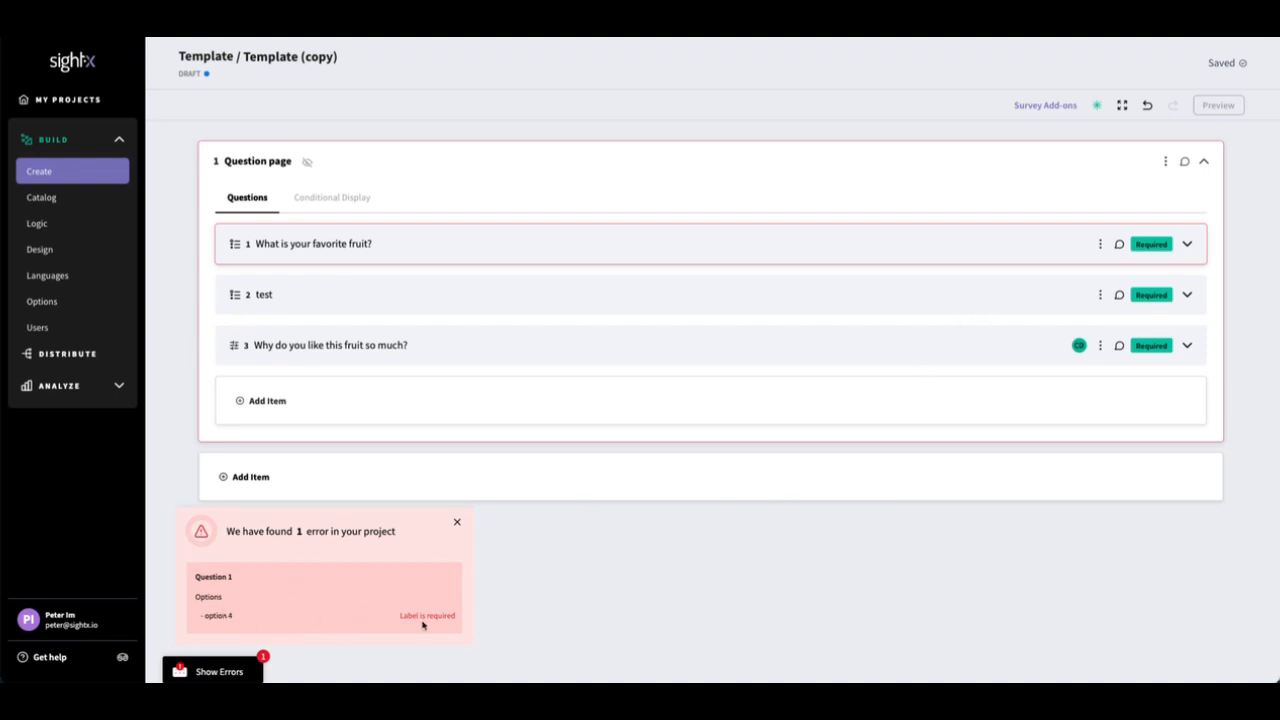
click(1188, 245)
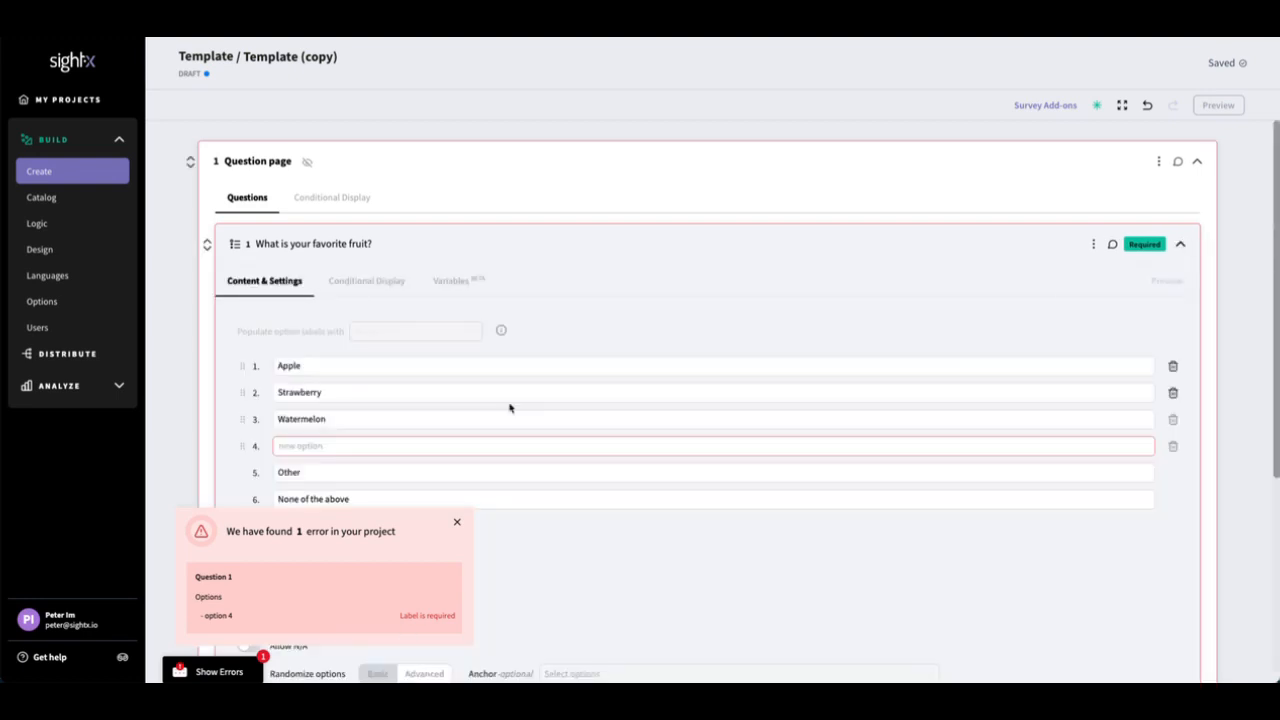
scroll(508, 406, down, 1)
click(495, 396)
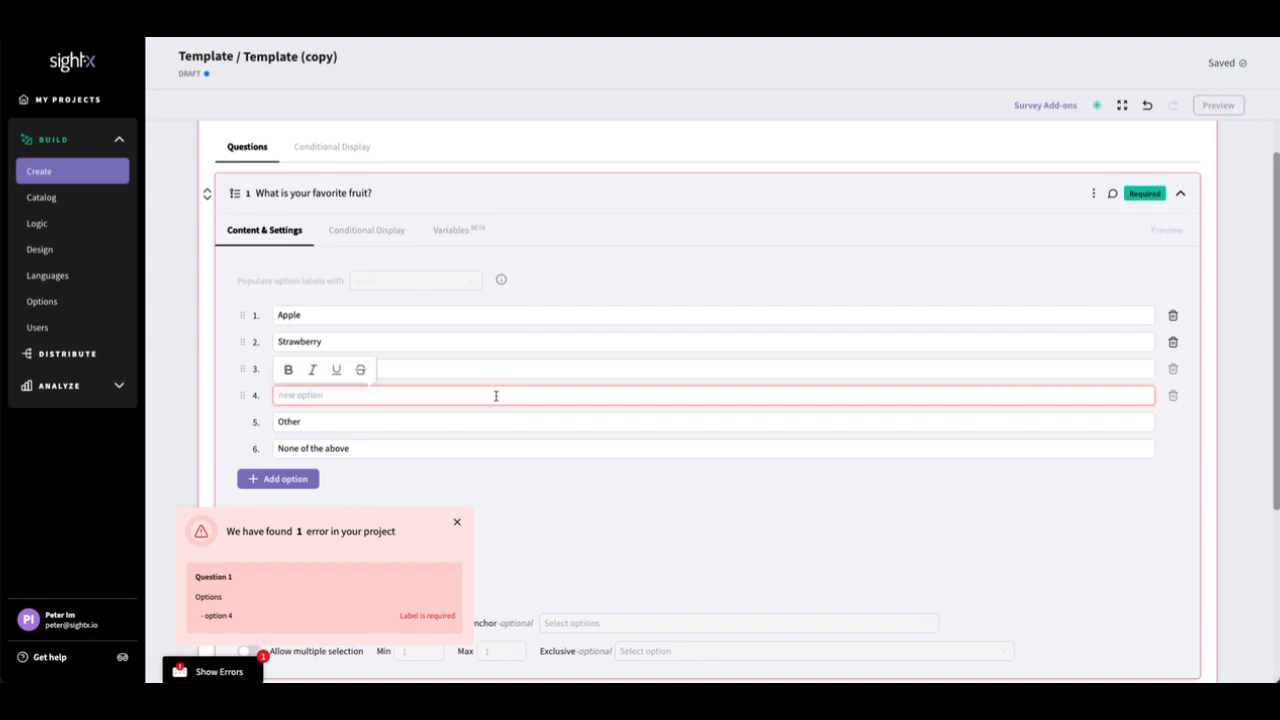
text(Orange)
click(207, 407)
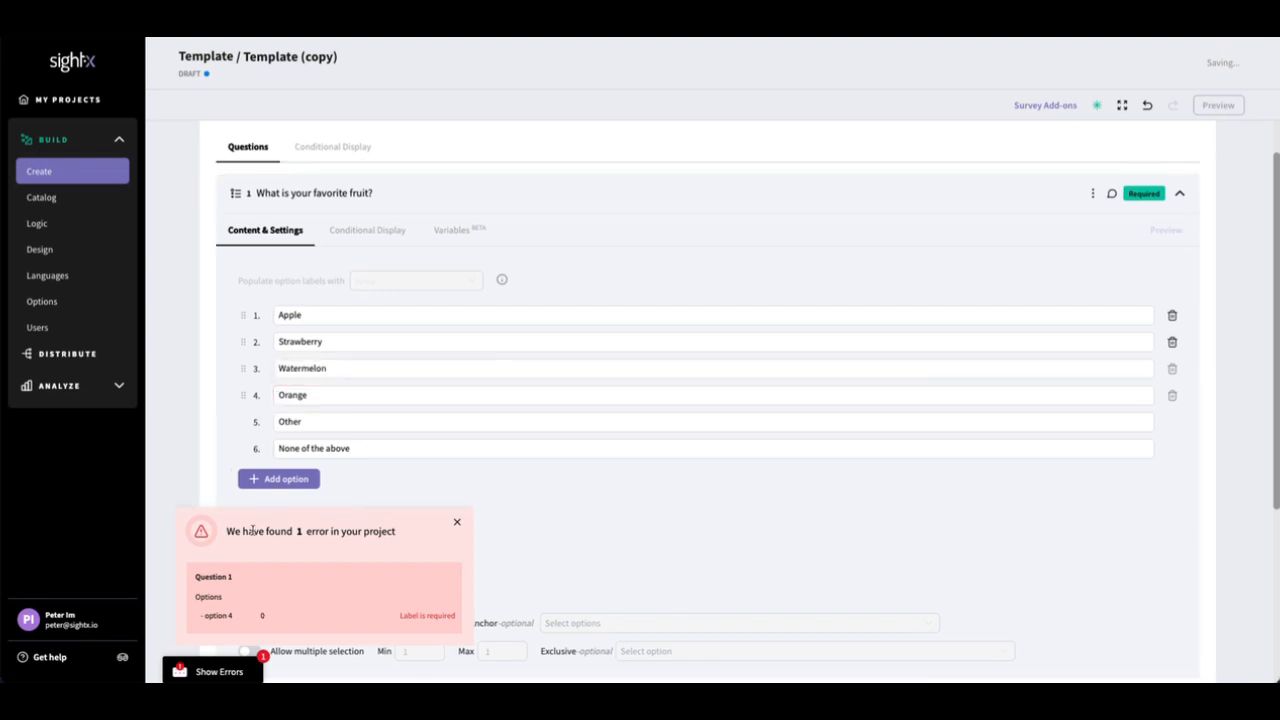
Step: Inspect the project again for errors, and check the survey in the desktop preview before closing it
click(218, 672)
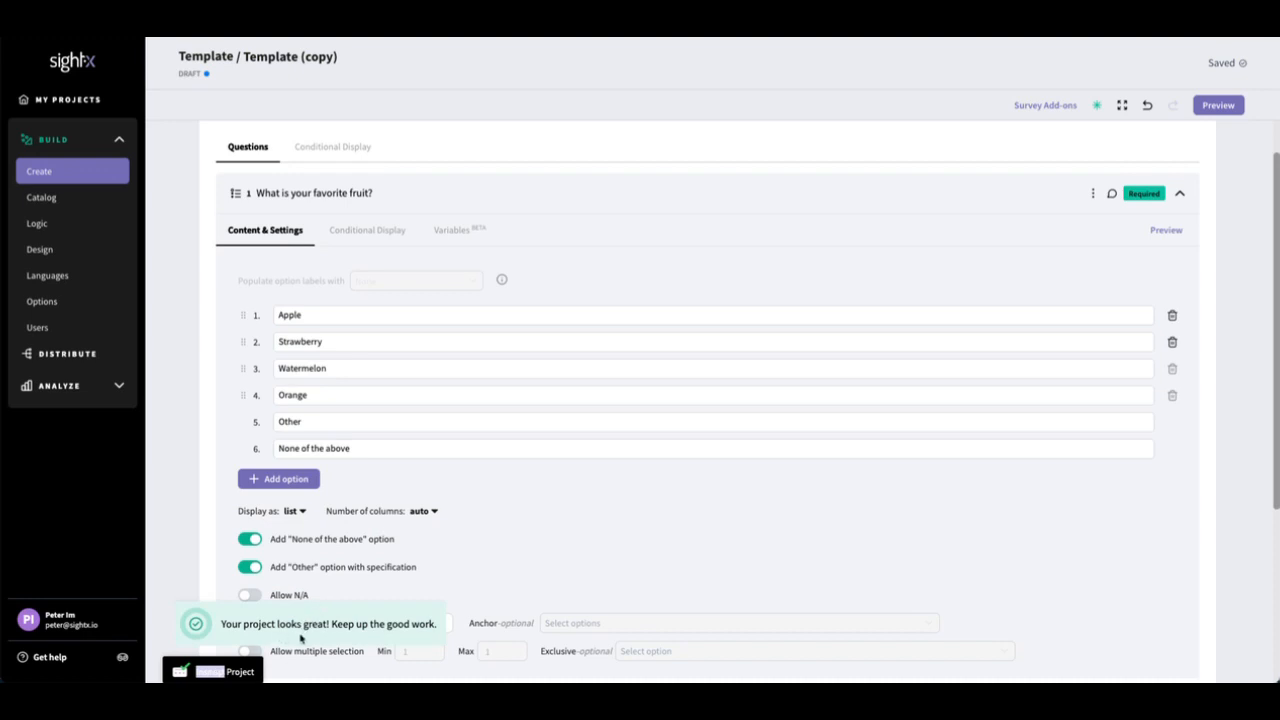
click(1232, 105)
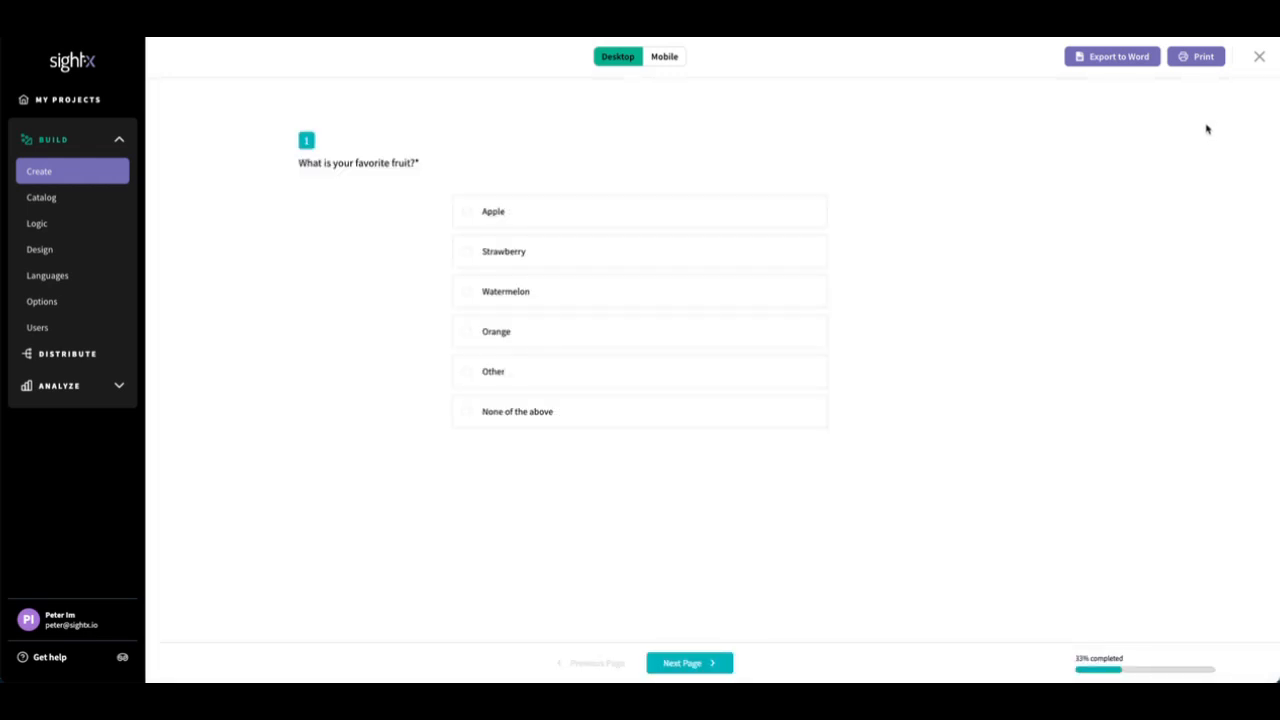
click(1260, 57)
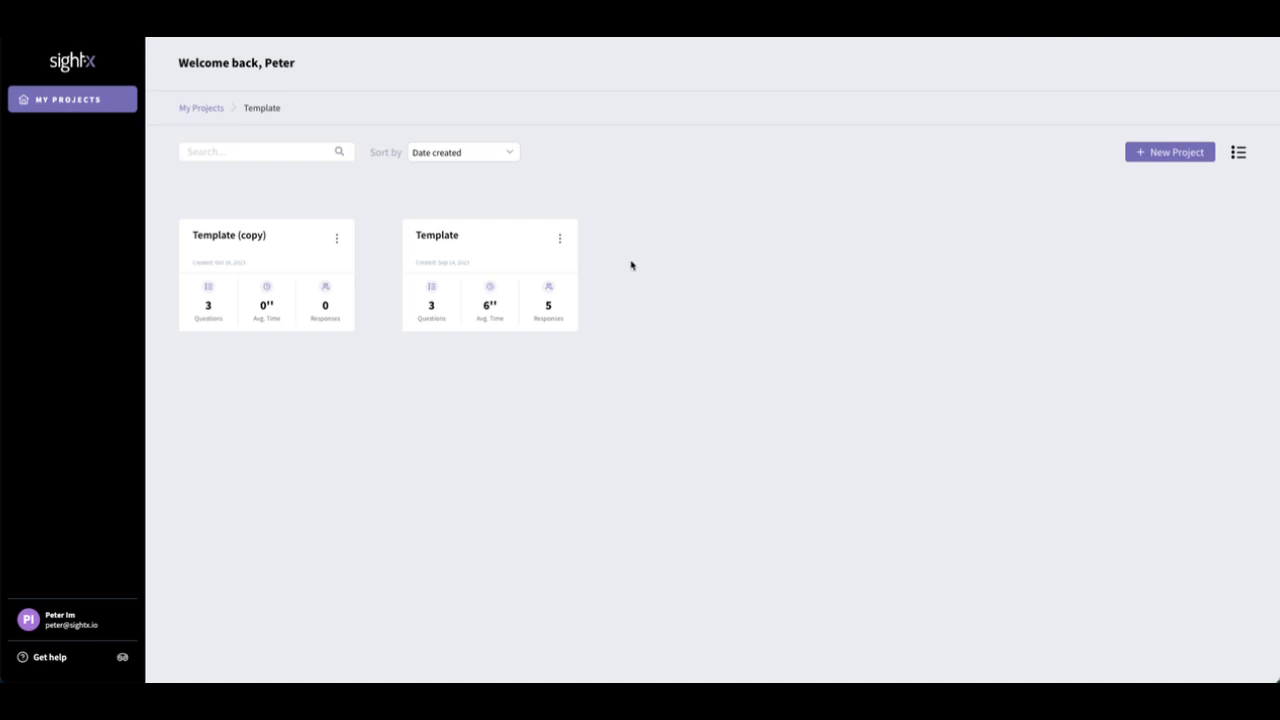
Step: Open the Template project's analysis overview and start an Excel export of its survey data
click(458, 242)
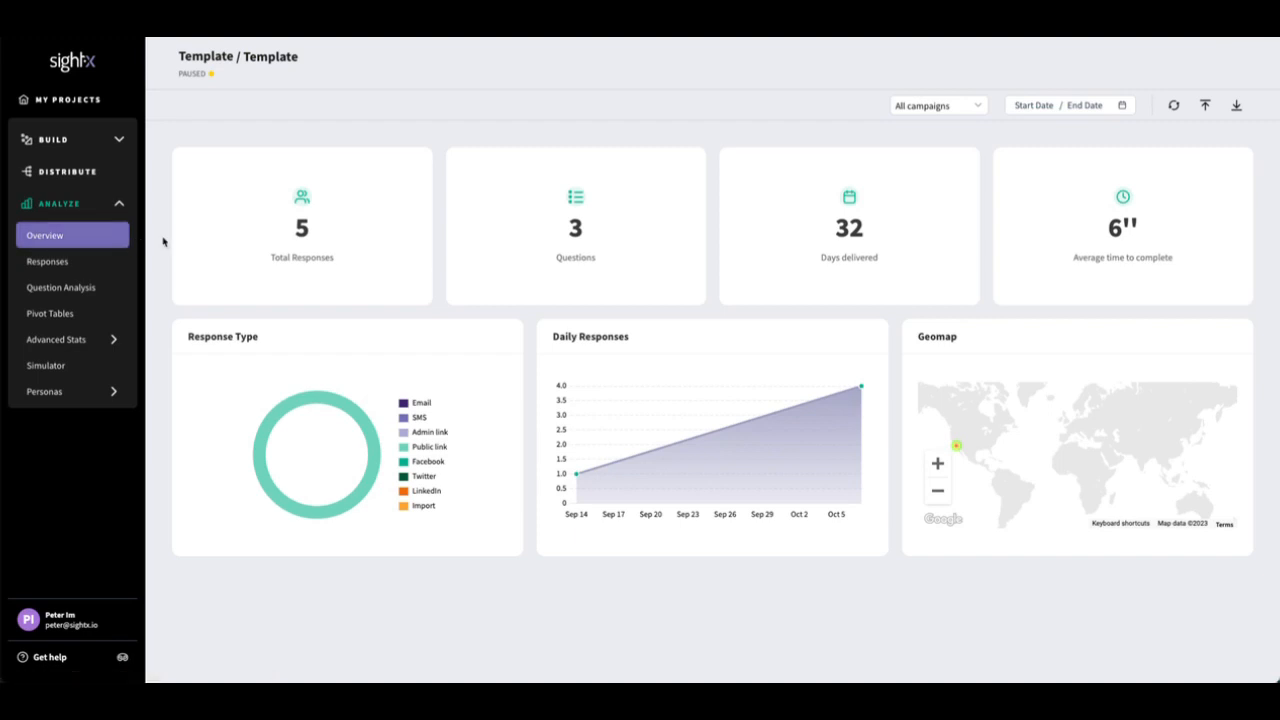
click(1235, 112)
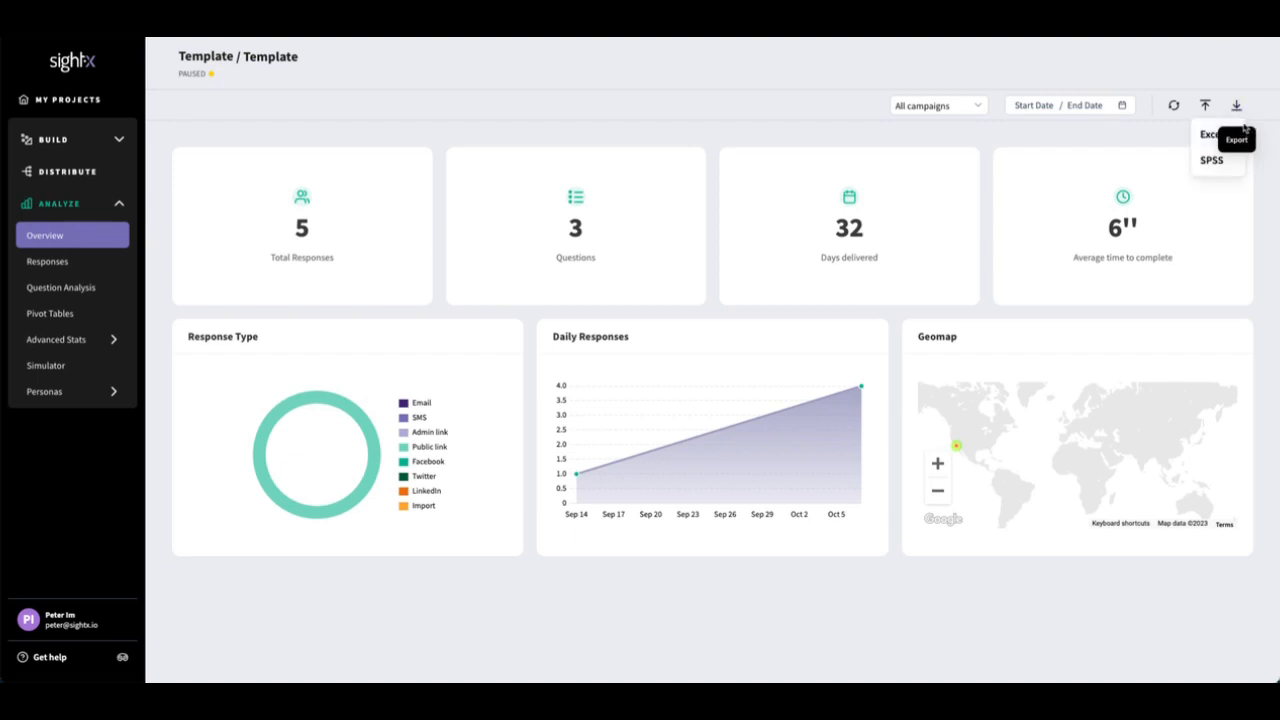
click(1246, 121)
click(1236, 107)
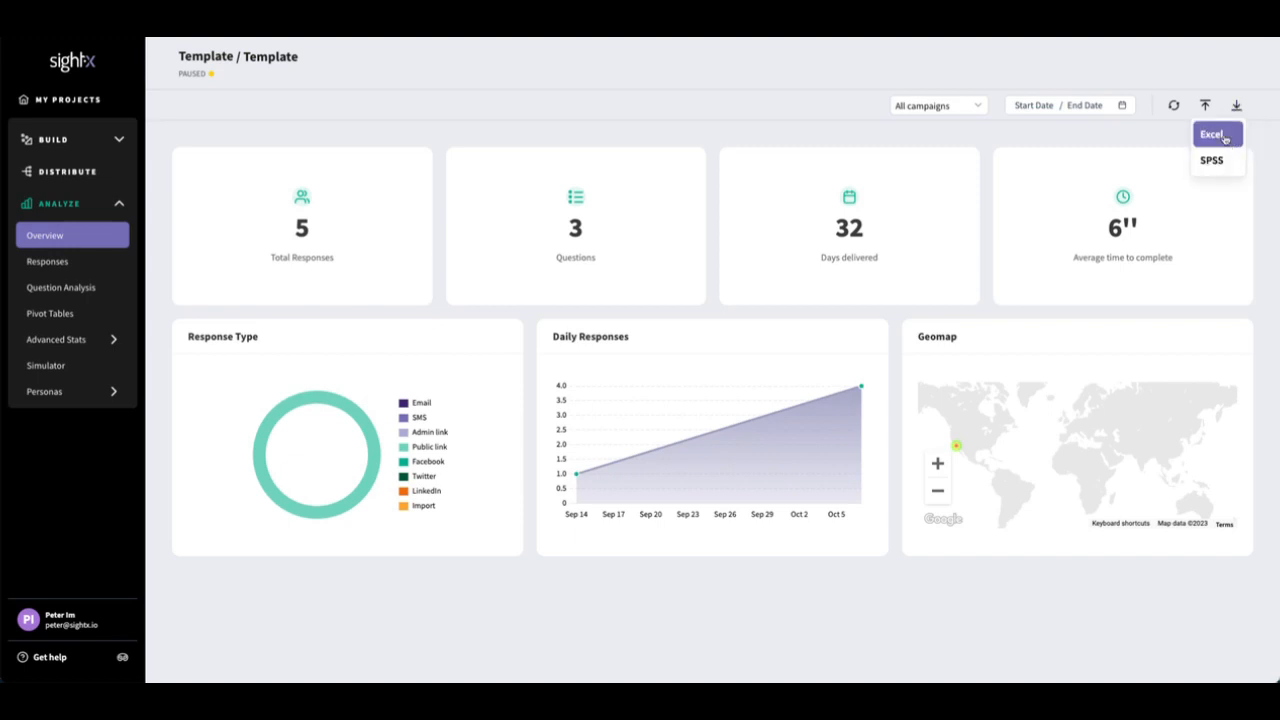
click(1225, 139)
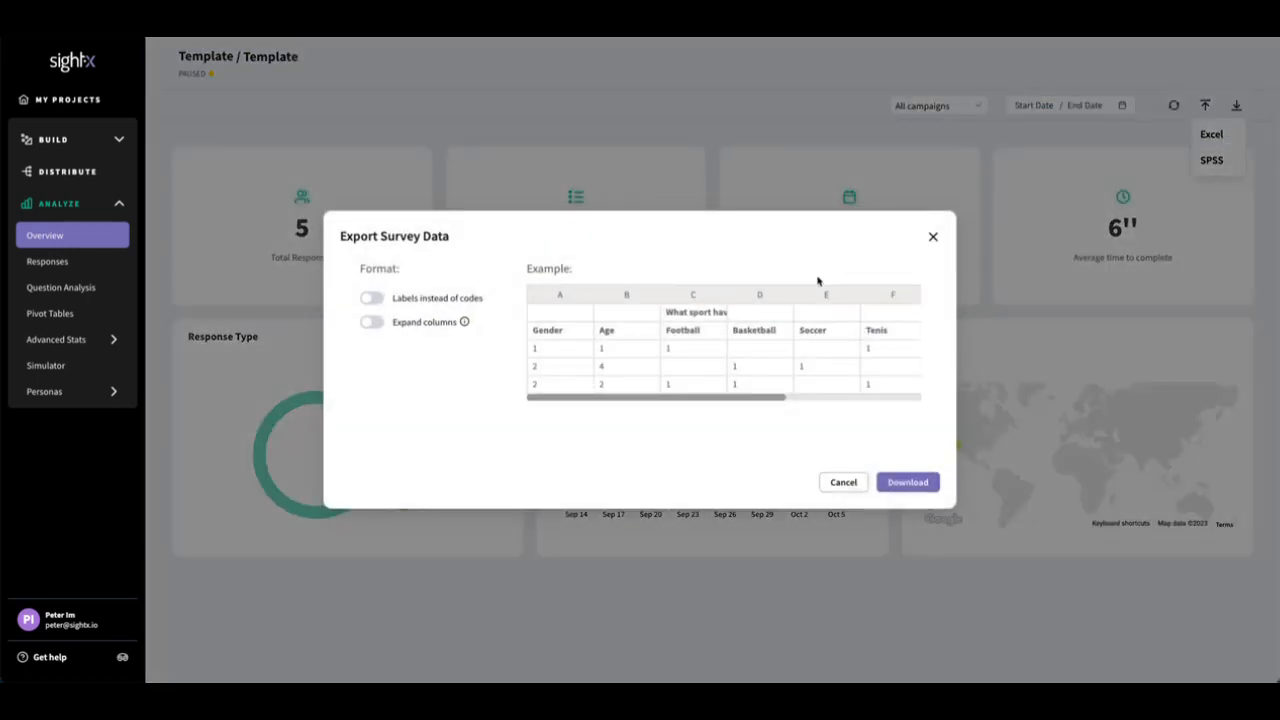
Step: Try the Labels instead of codes and Expand columns formats to compare their export examples
click(414, 318)
click(408, 299)
click(376, 301)
click(366, 299)
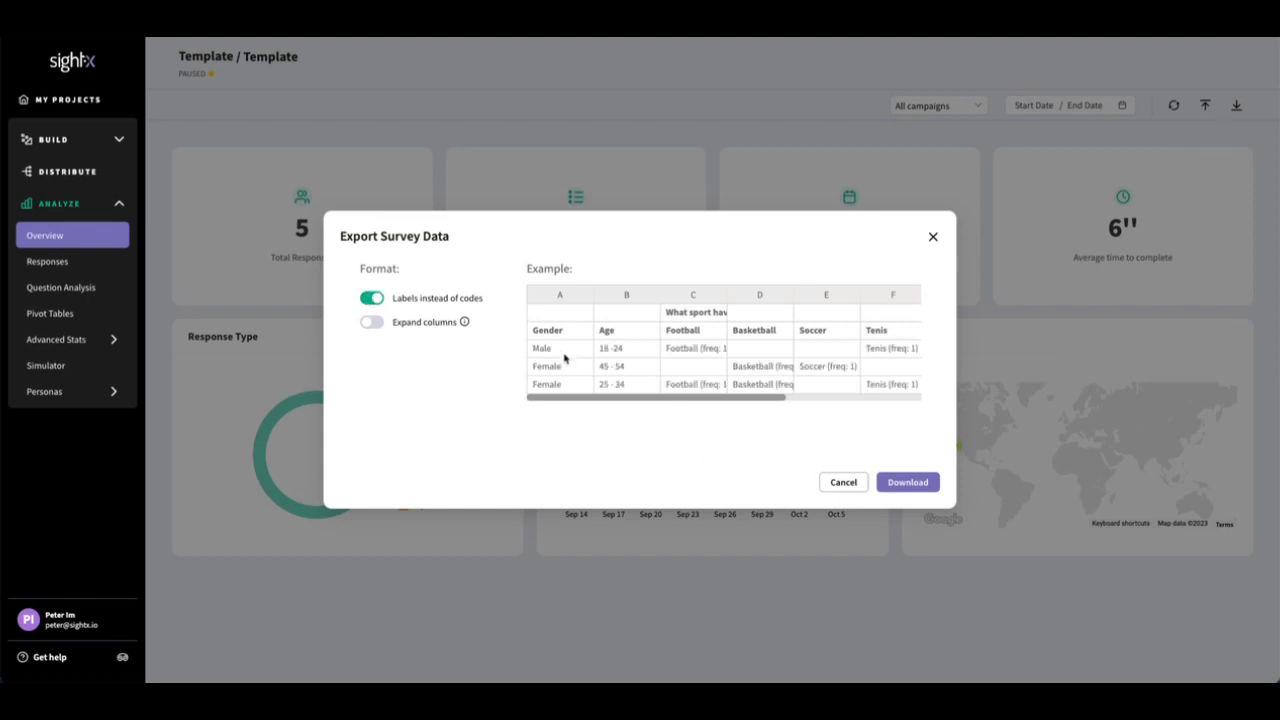
click(372, 298)
click(371, 323)
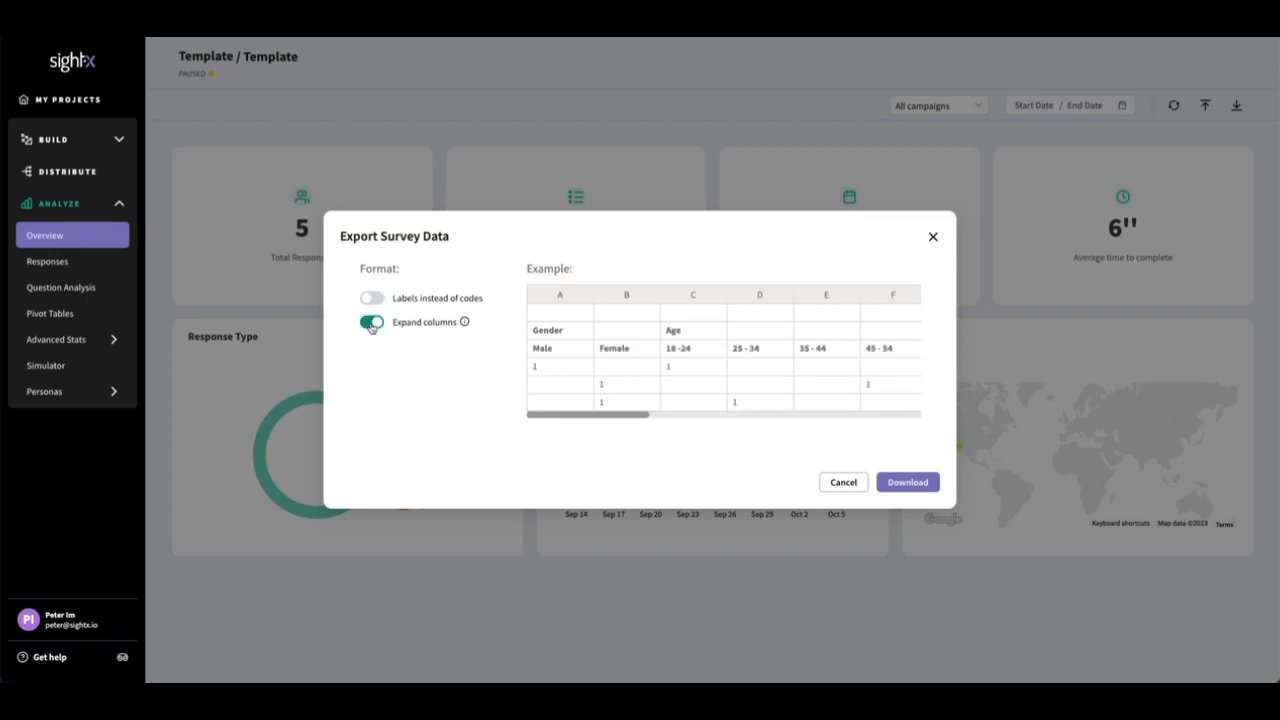
click(371, 323)
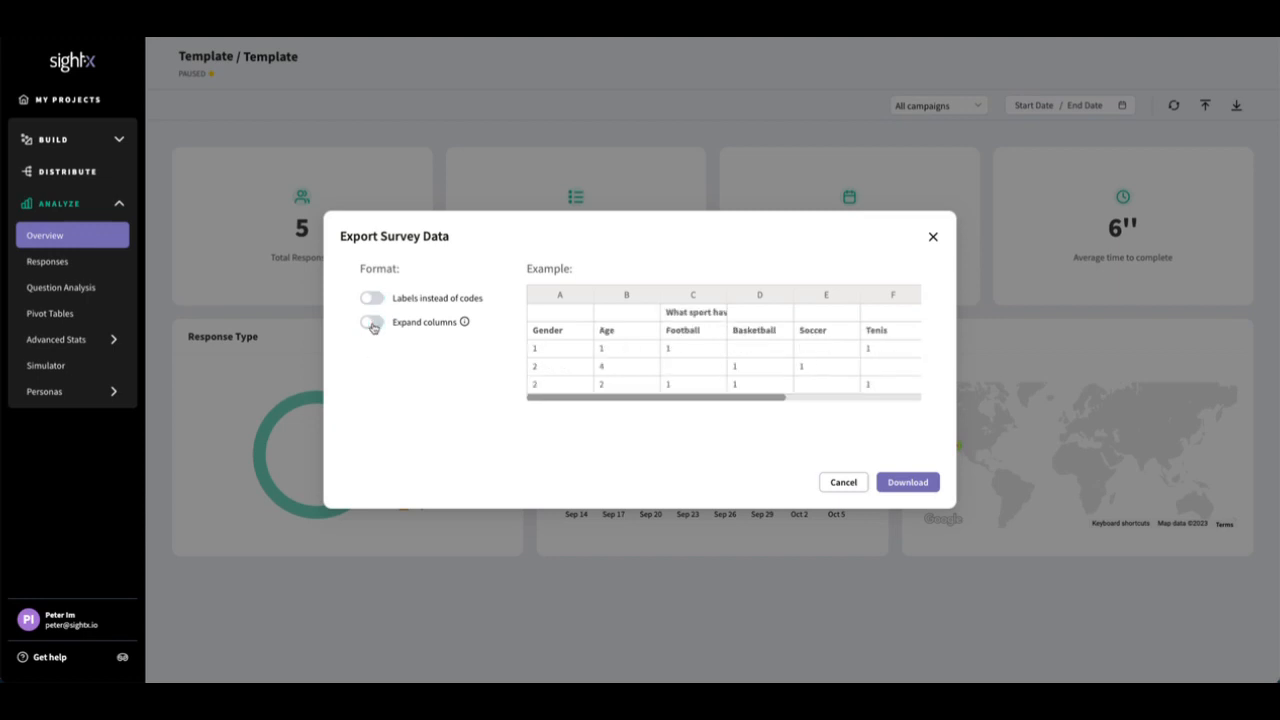
Step: Download the Excel export with both format options off, and open Template_Oct_2023__Overview in an enlarged Excel window
click(915, 483)
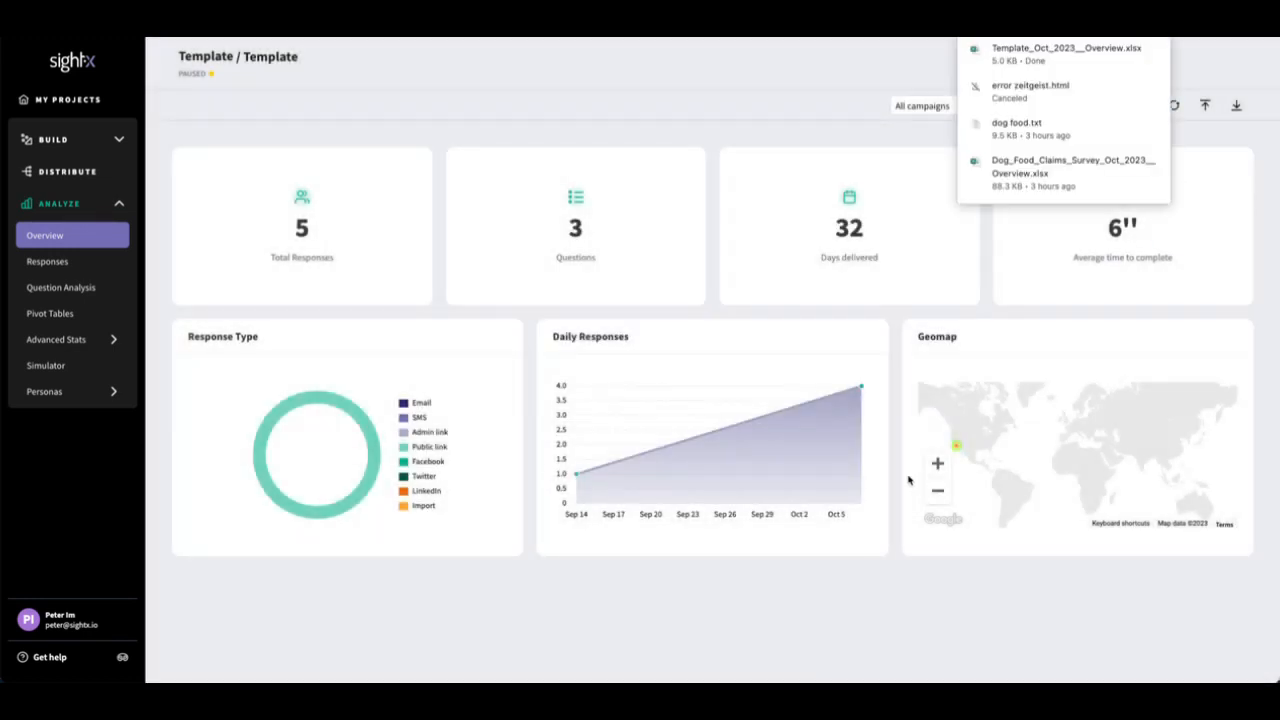
click(1033, 50)
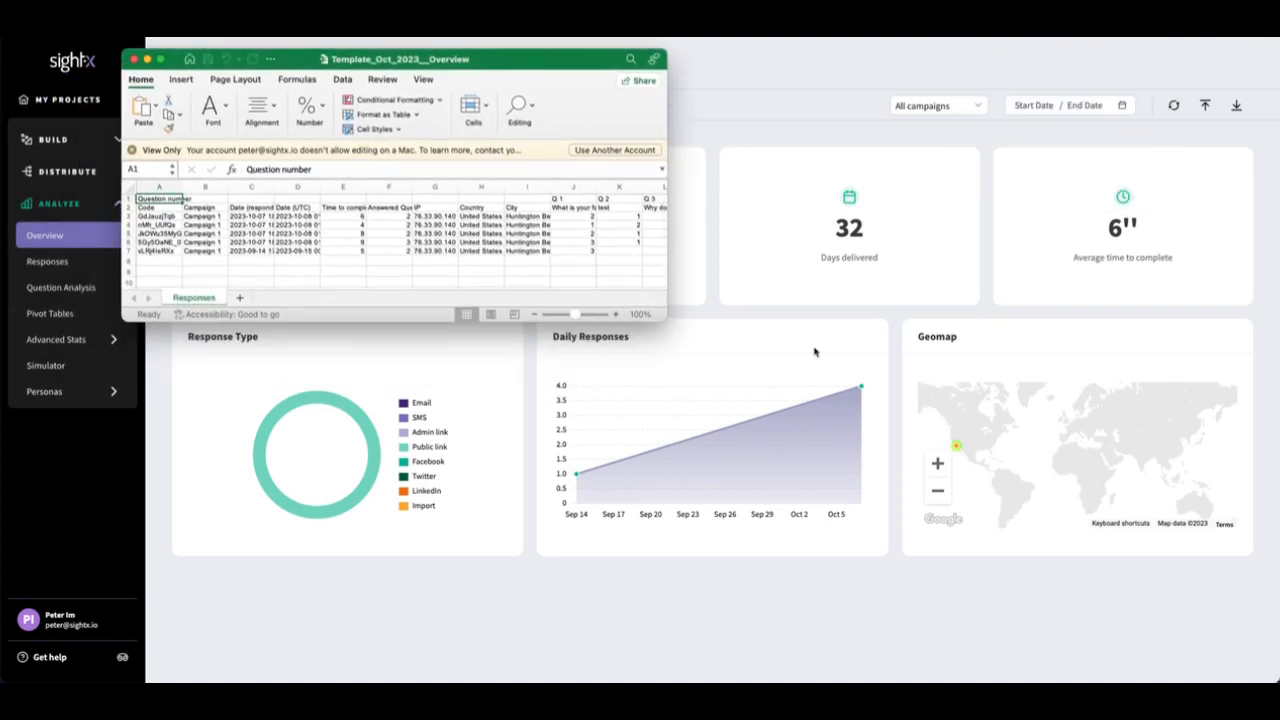
drag(667, 321, 1072, 573)
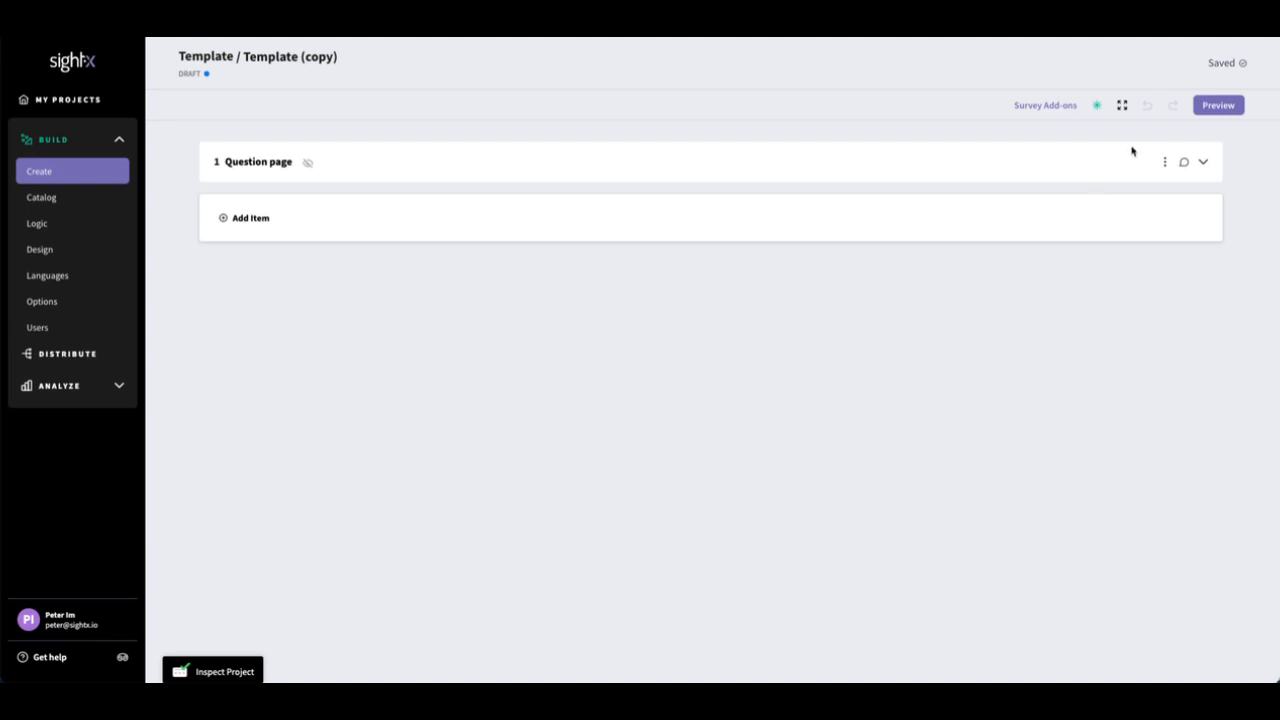
Step: Preview the Template (copy) survey in desktop view, answering Strawberry and test1 to reach the submission page
click(1211, 106)
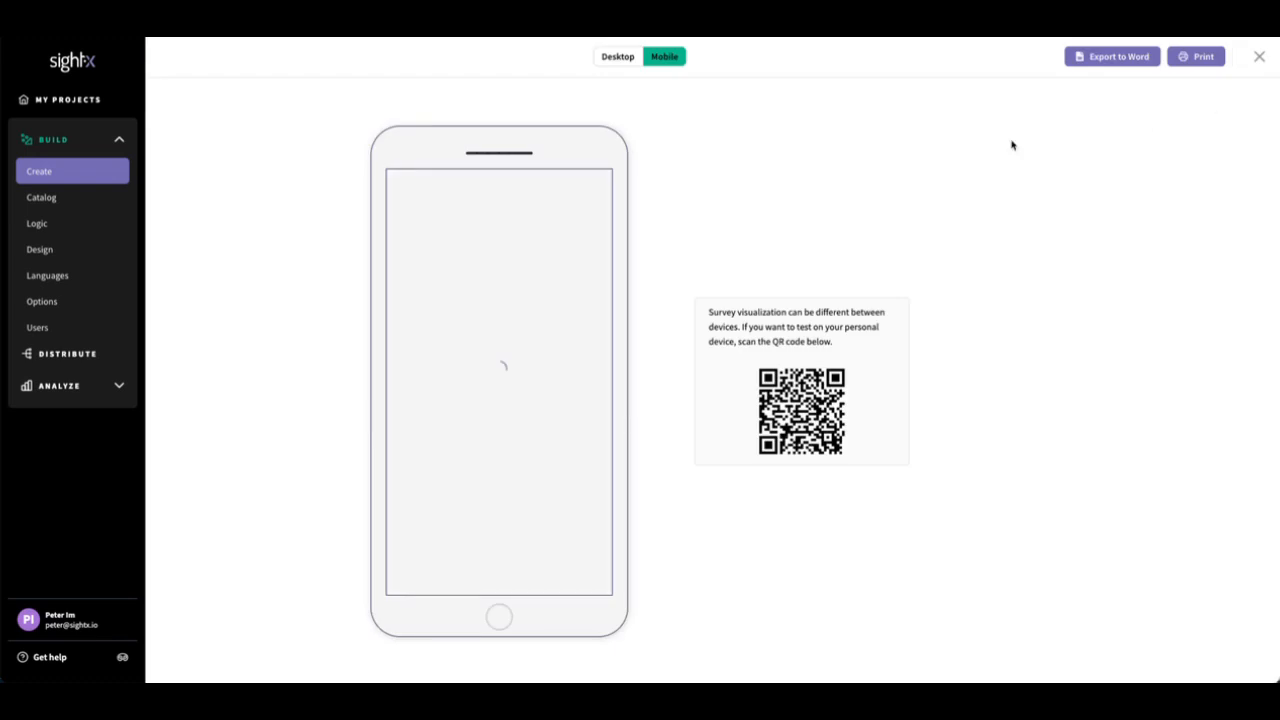
click(620, 58)
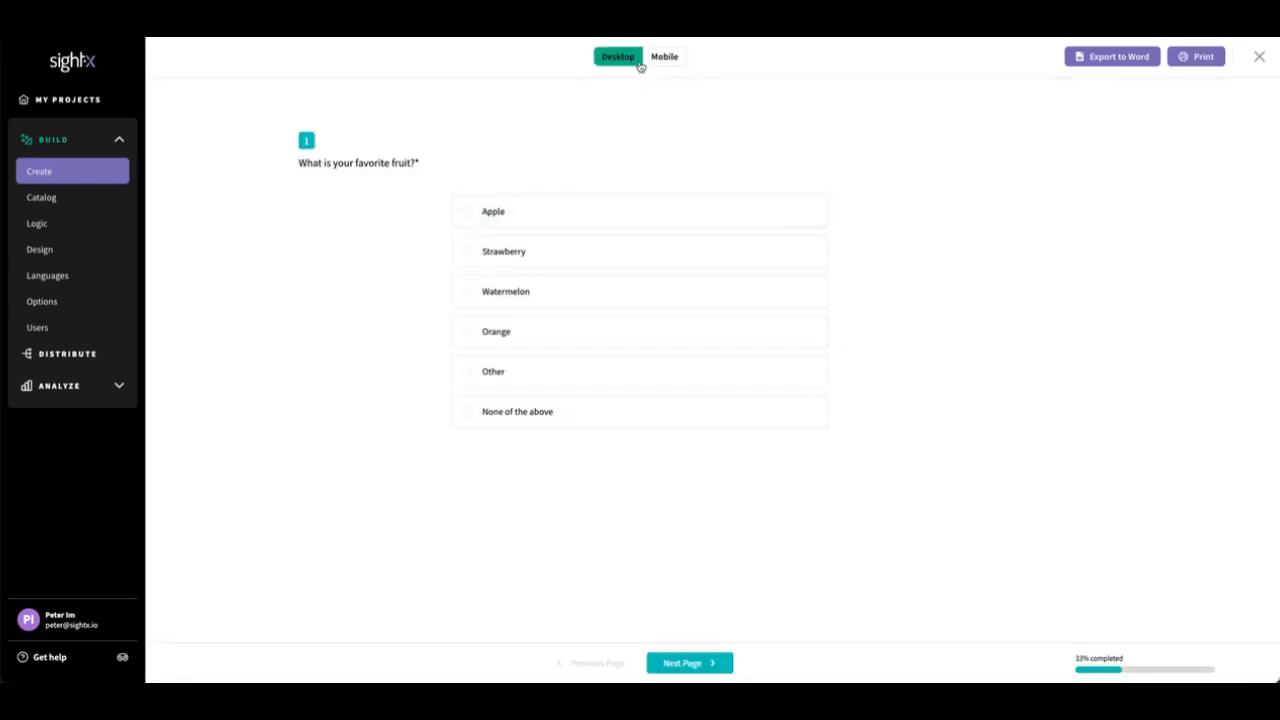
click(546, 262)
click(668, 664)
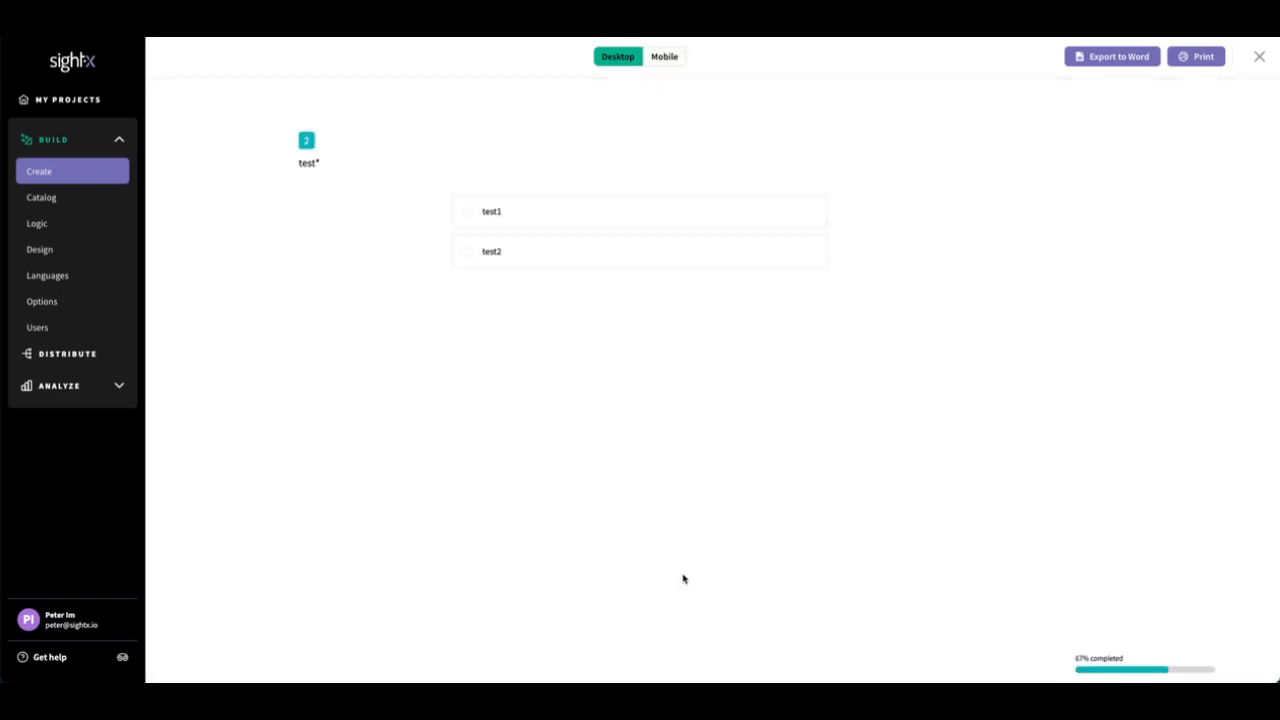
click(554, 218)
click(697, 664)
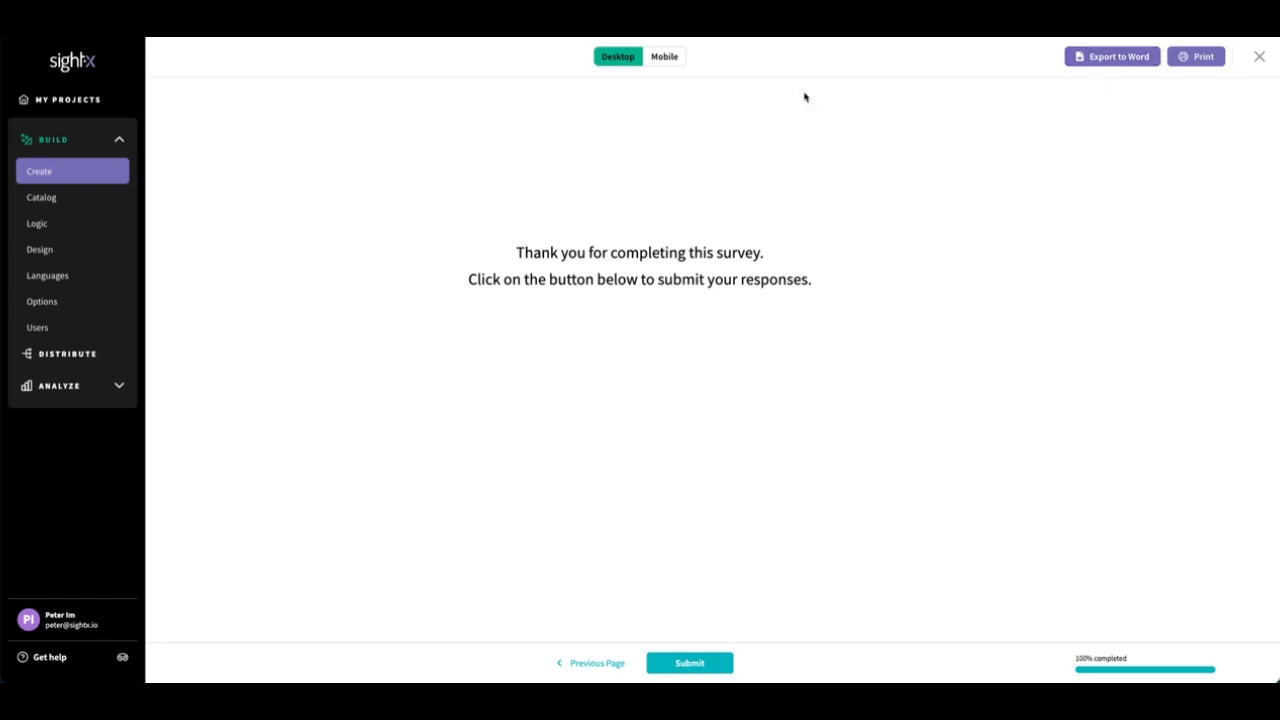
Step: Check the Template (copy) survey in mobile view, and close the preview
click(656, 60)
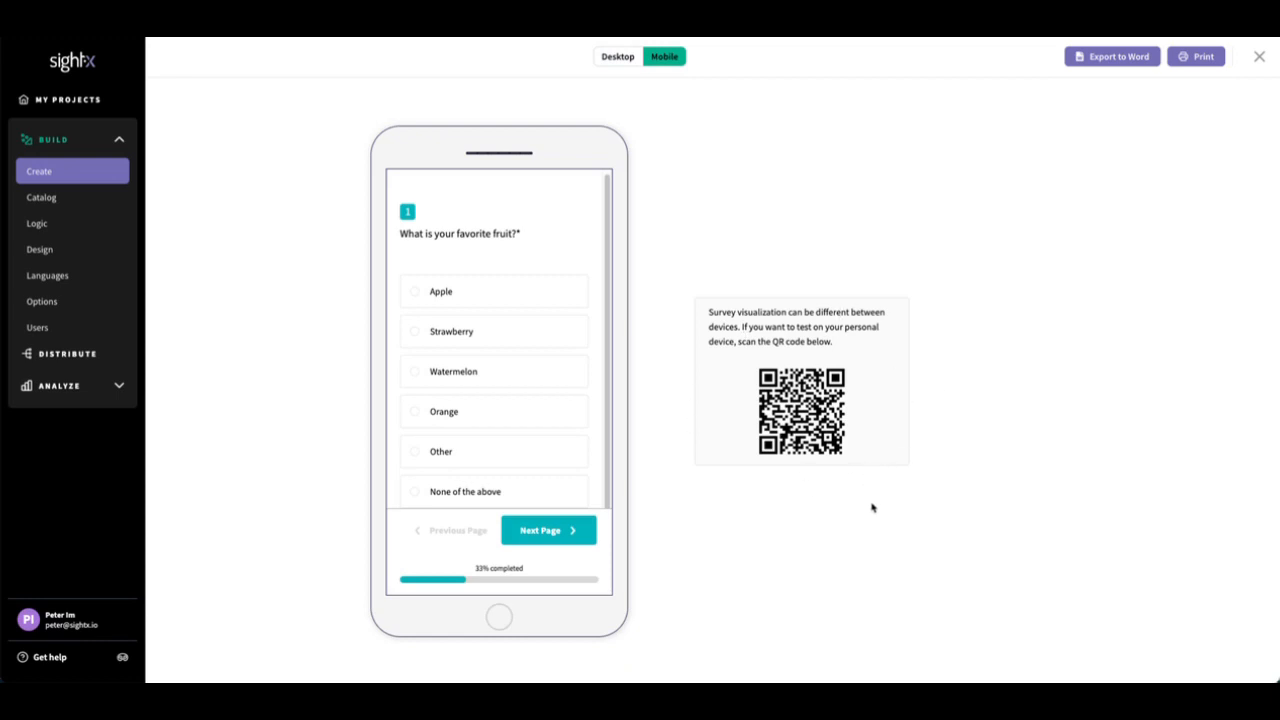
click(1258, 57)
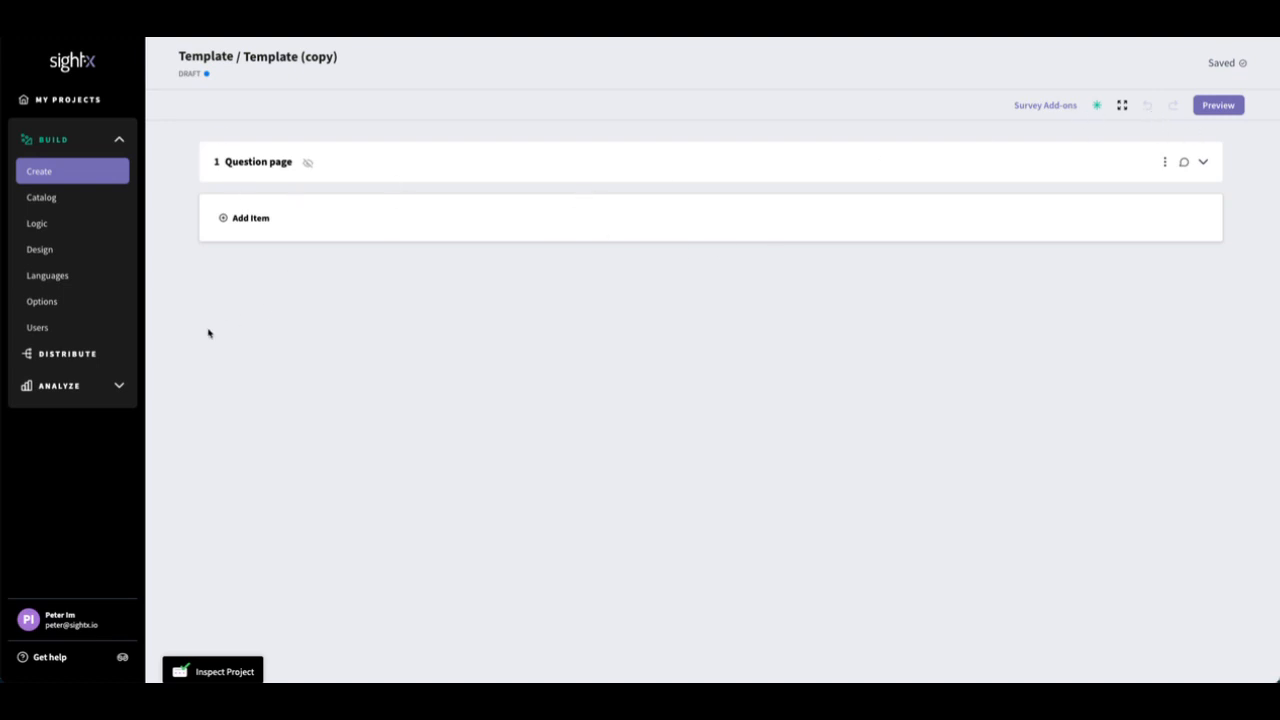
Step: Create a My Audience distribution campaign for the Template (copy) survey and copy its test link
click(99, 358)
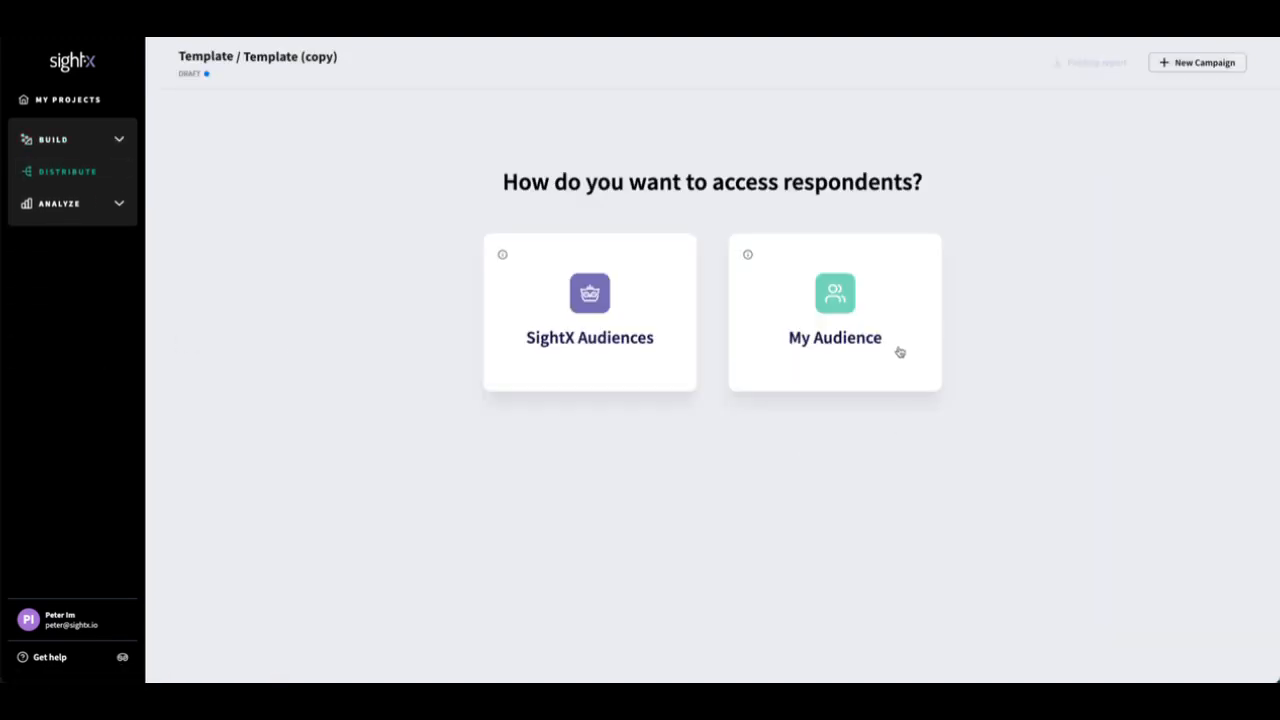
click(848, 310)
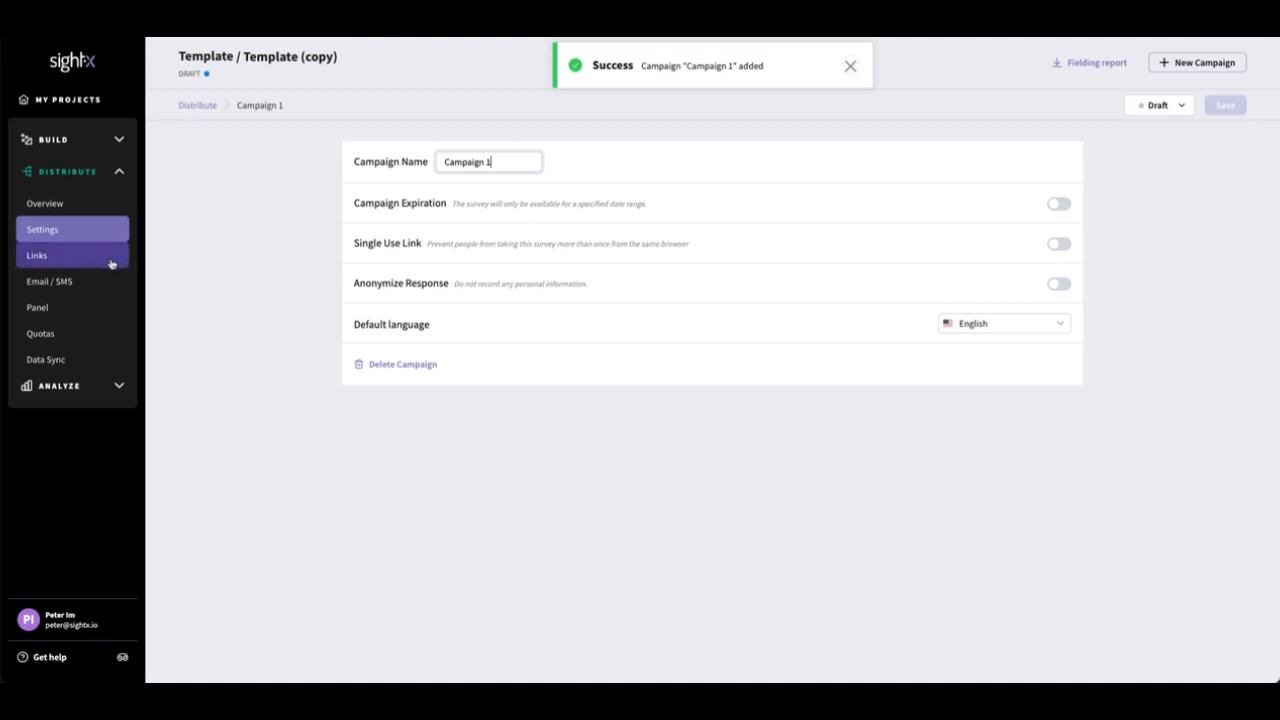
click(112, 263)
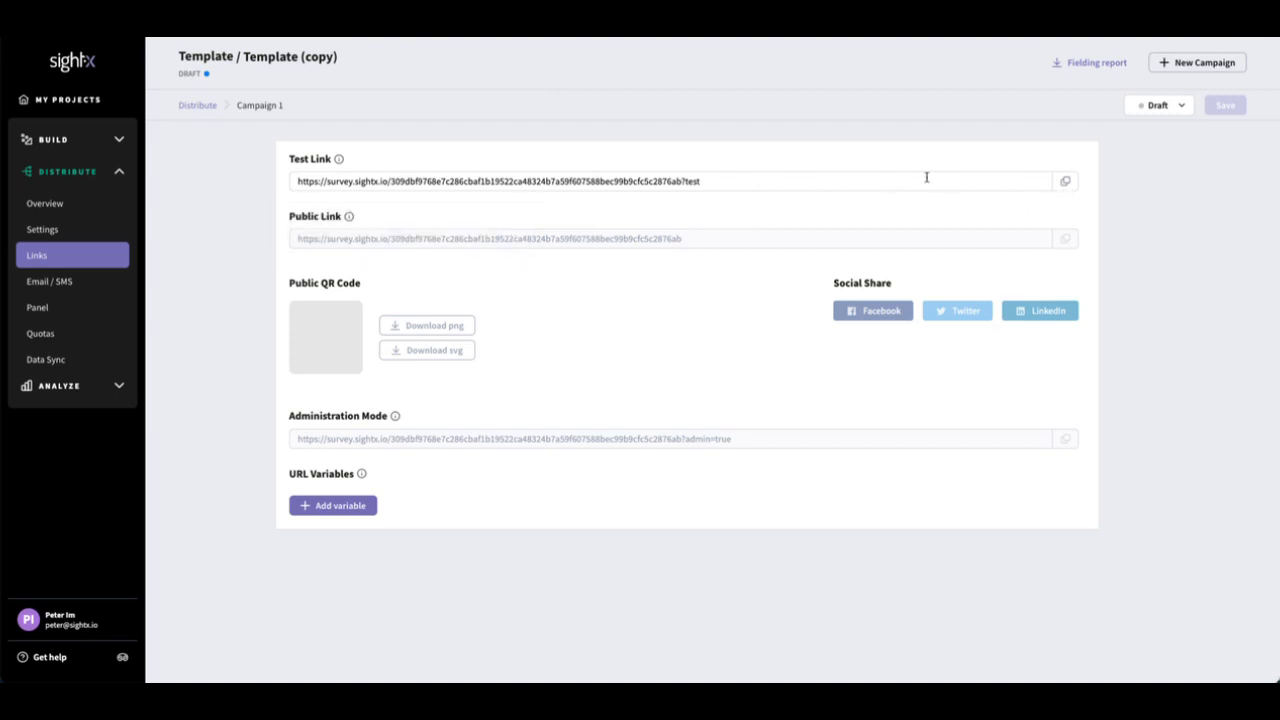
click(1066, 185)
Step: Load the copied test link in a new browser tab and submit the survey with the answers Strawberry and test1
key(ctrl+t)
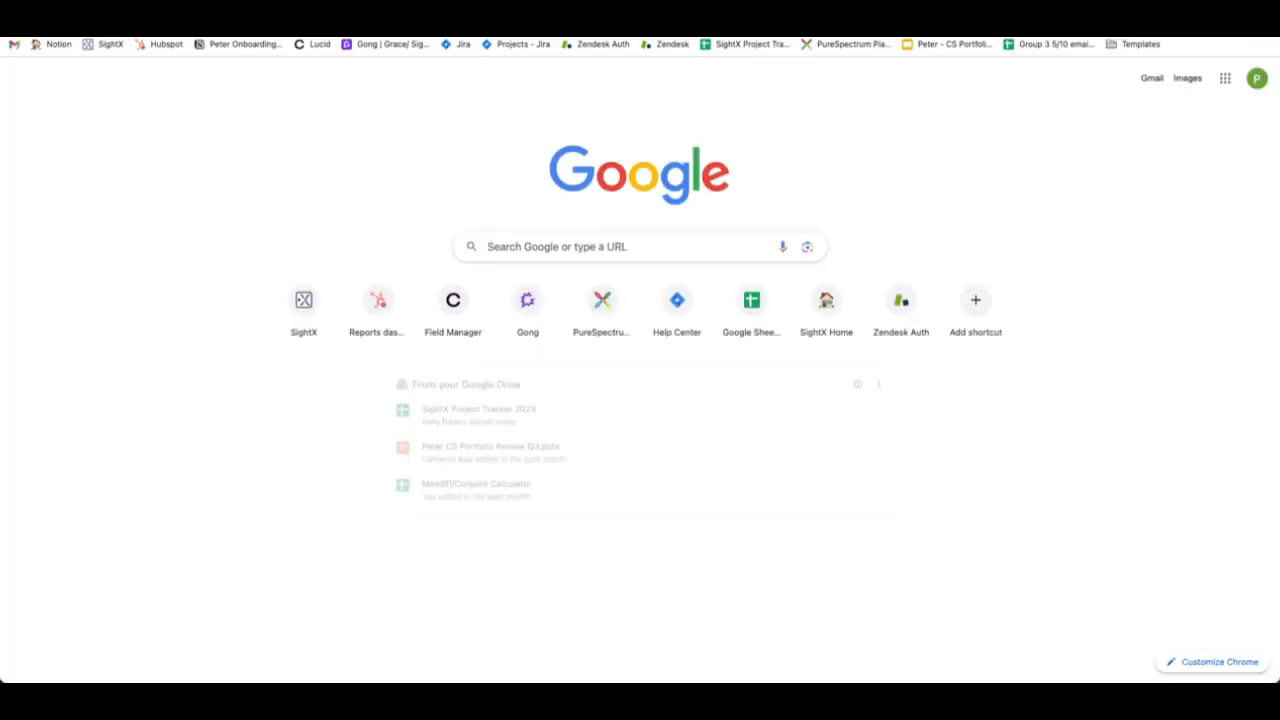
key(ctrl+v)
key(Return)
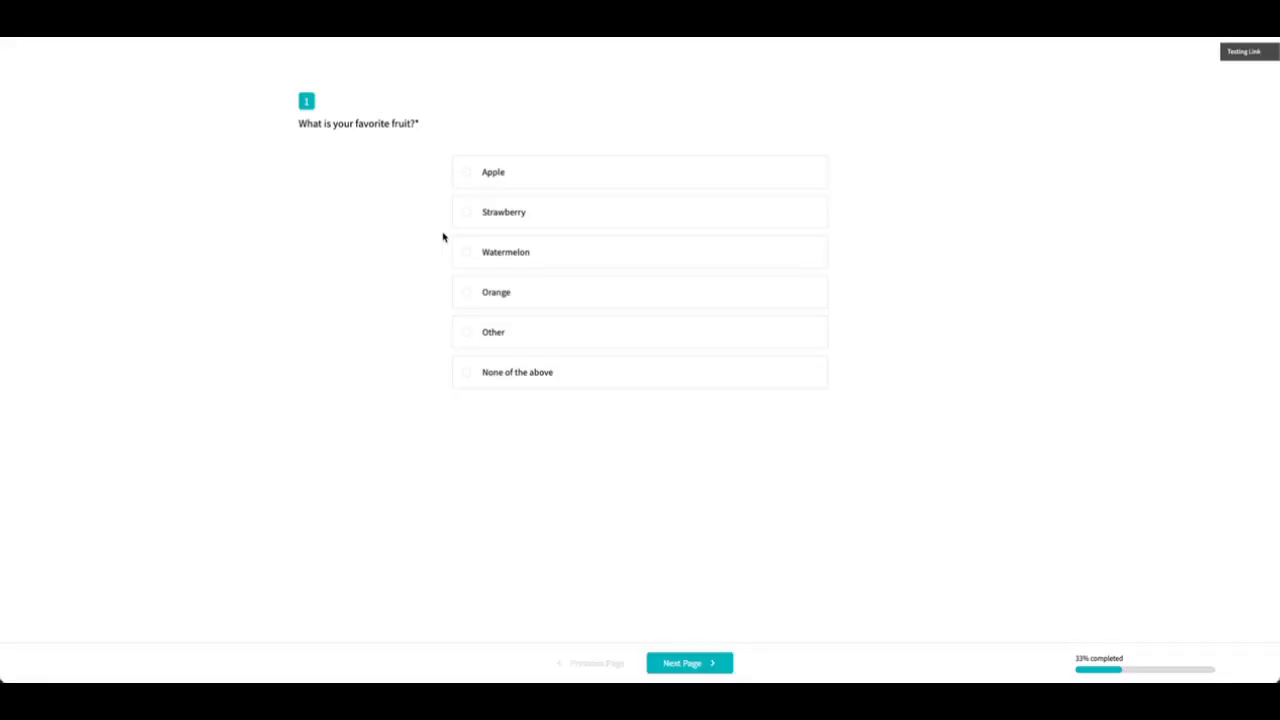
click(580, 216)
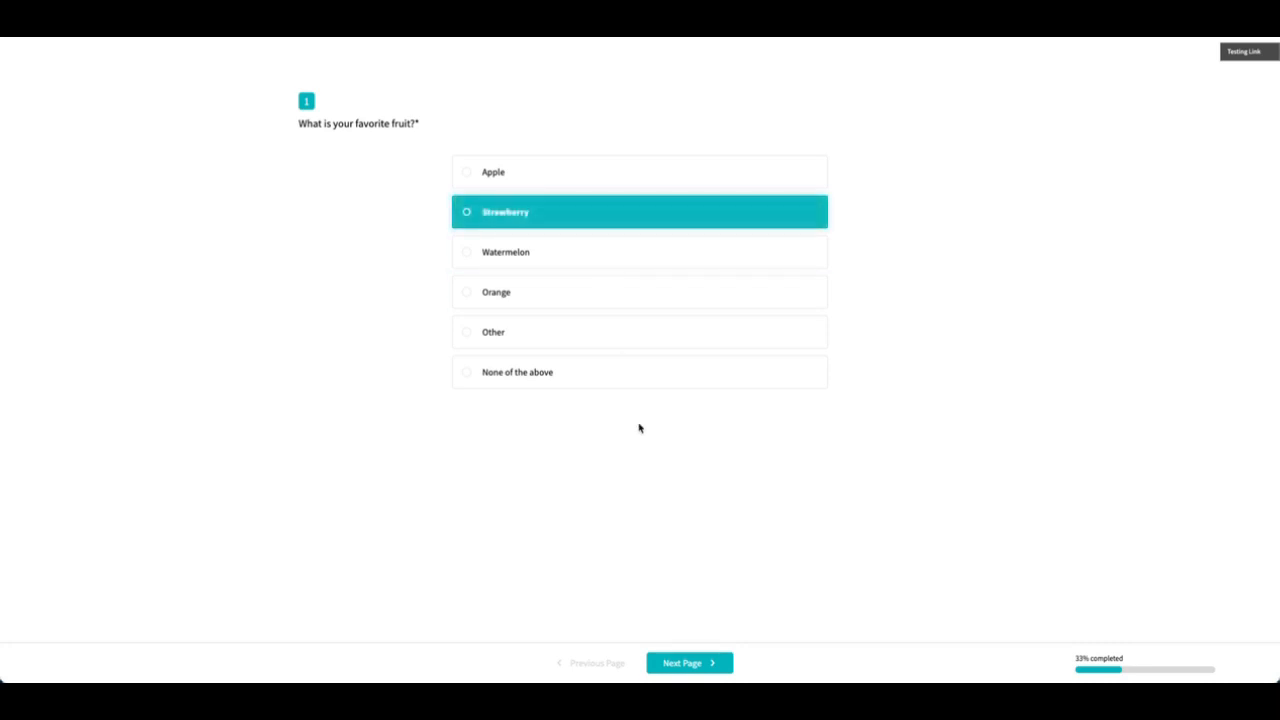
click(677, 663)
click(606, 174)
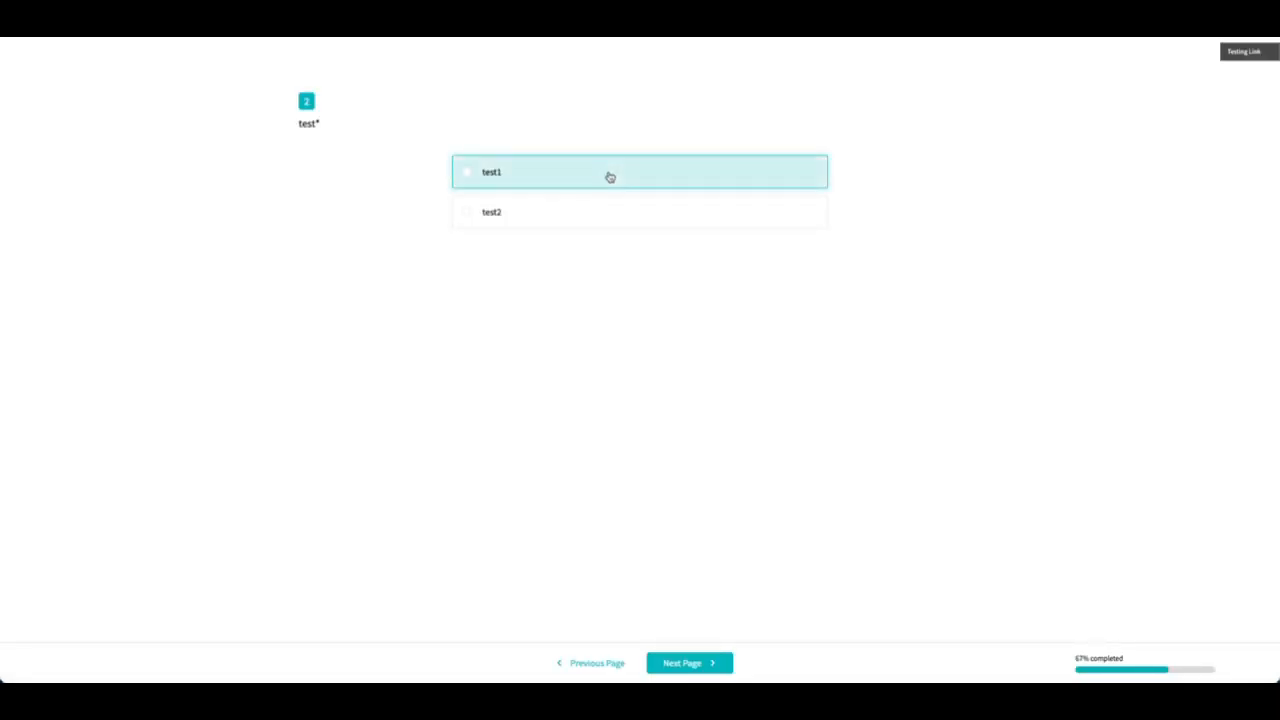
click(691, 668)
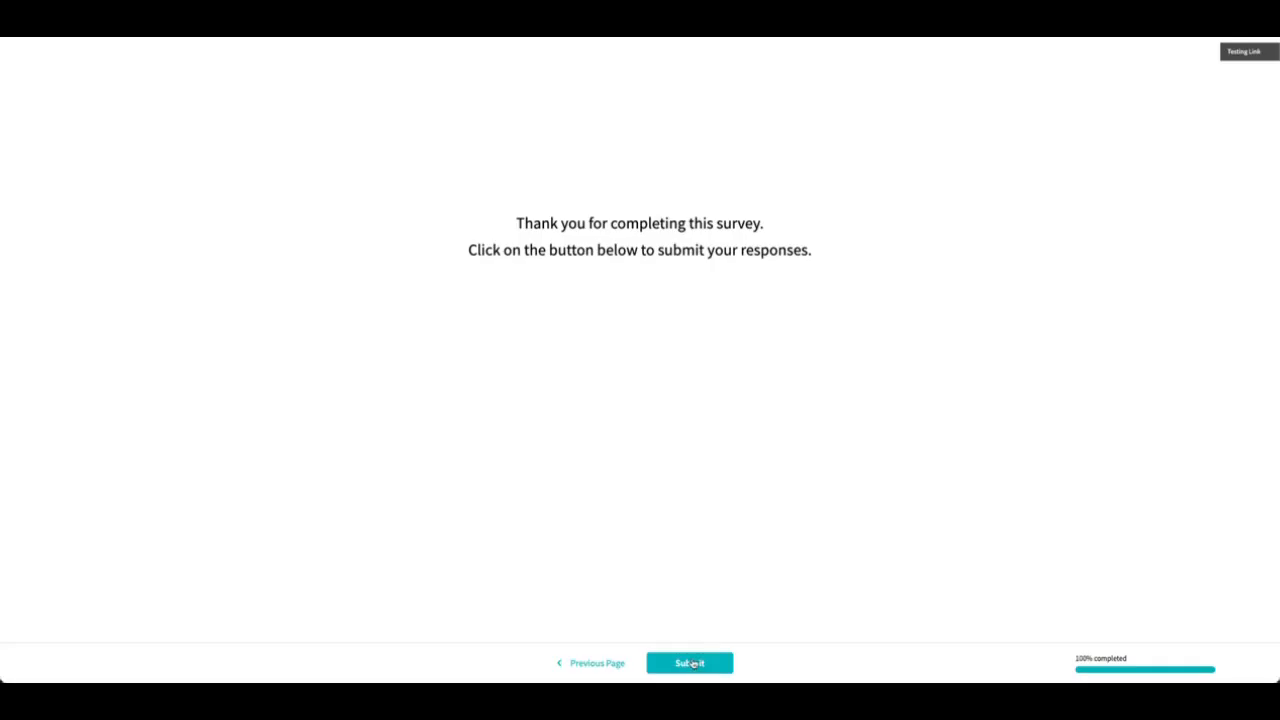
click(692, 664)
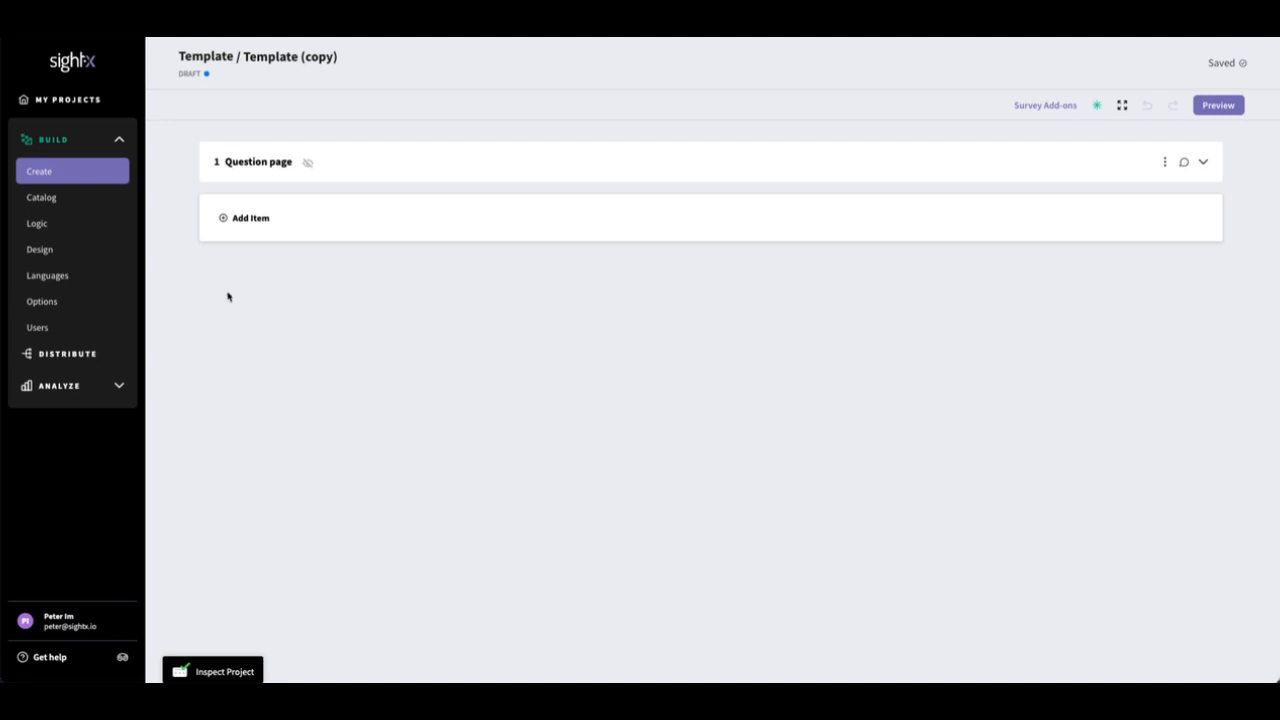
Step: Start adding a colleague to the project's users, view the available roles, and dismiss the dialog
click(74, 332)
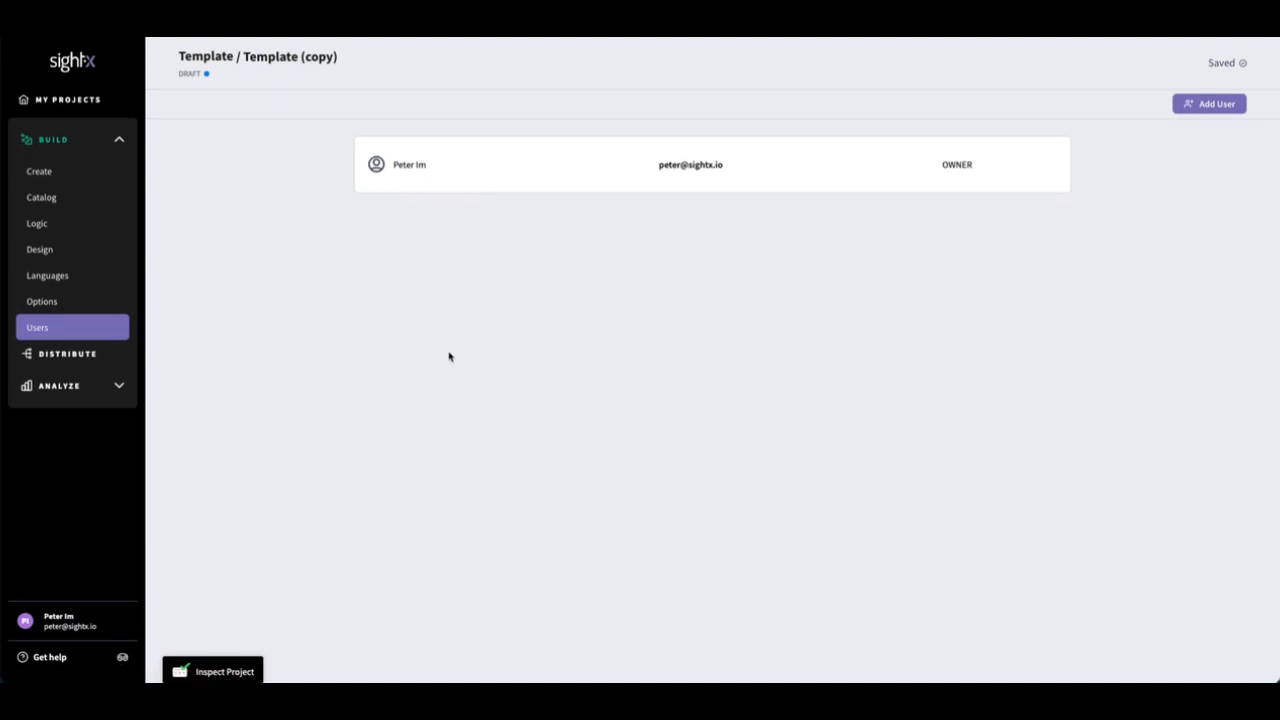
click(1203, 106)
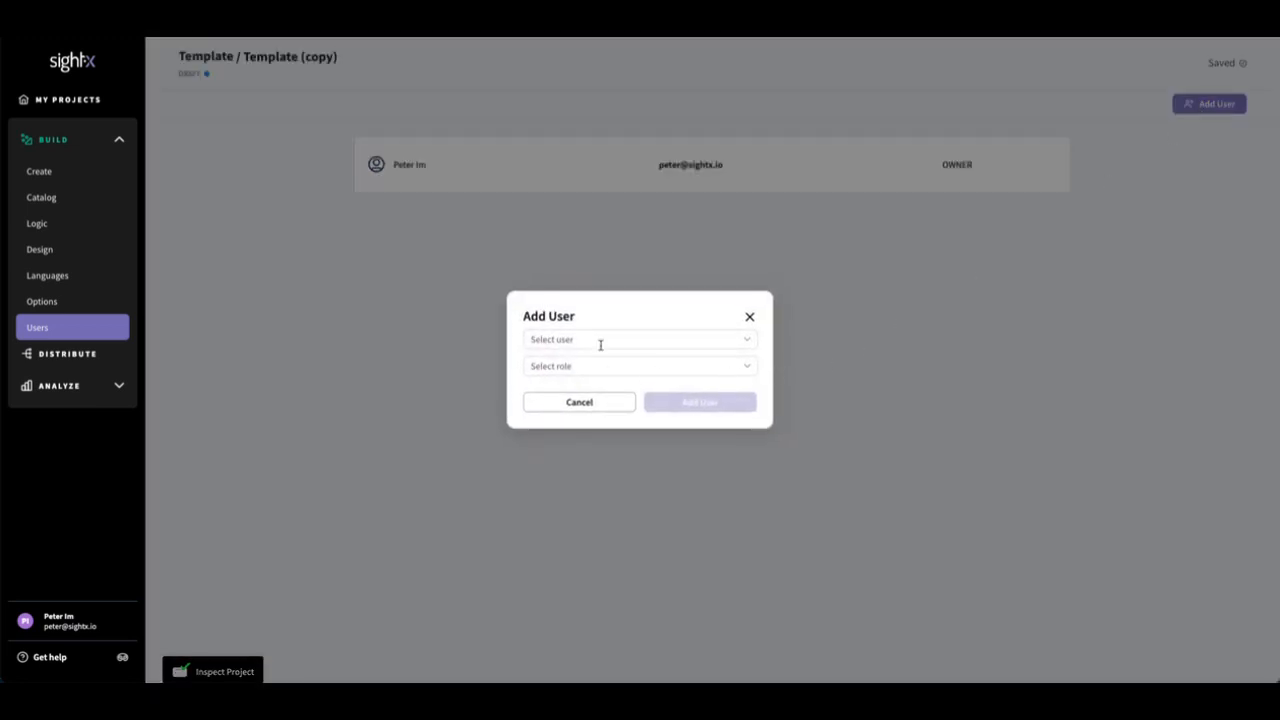
click(600, 343)
click(596, 364)
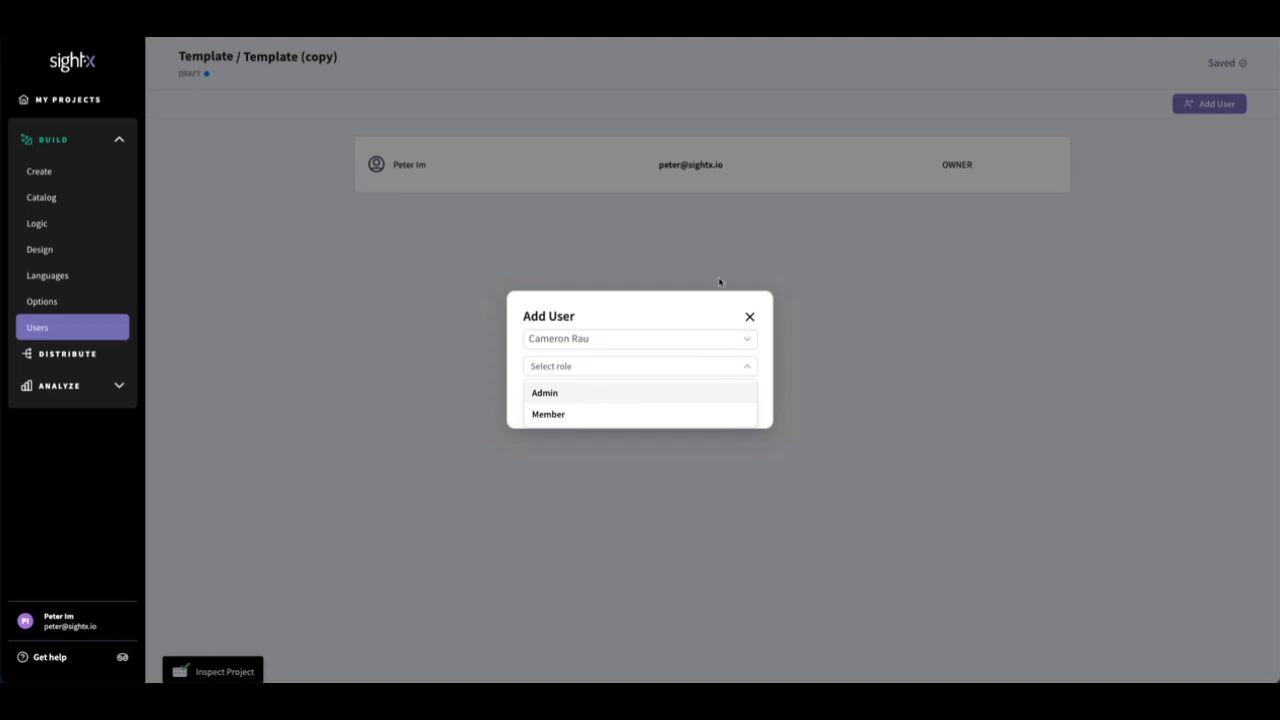
click(645, 284)
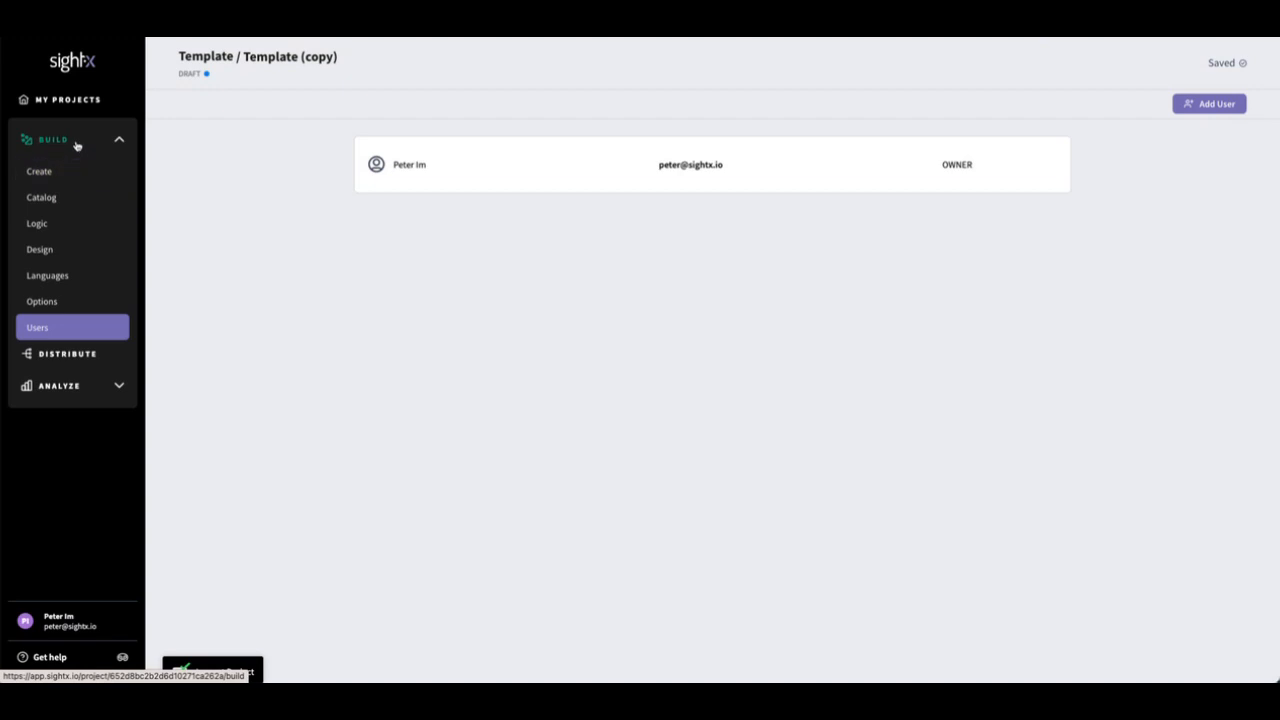
Step: Return to the survey builder and open the comments of Question page 1
click(81, 171)
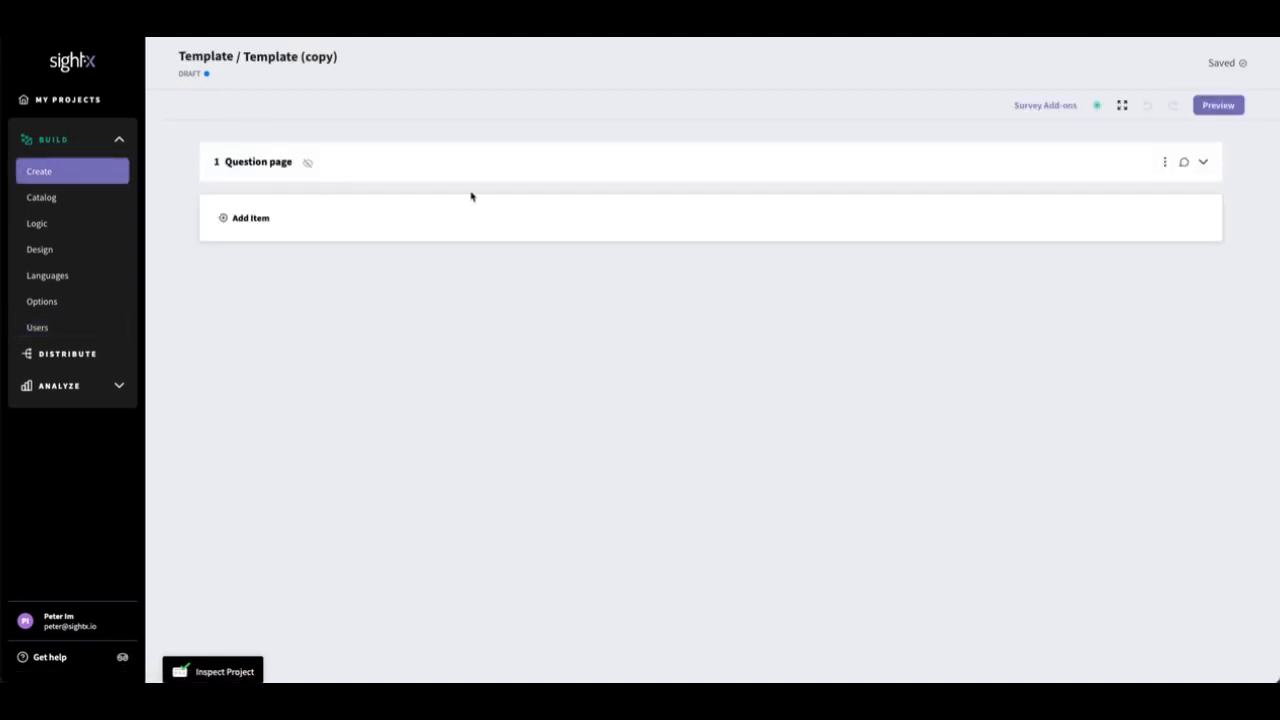
click(1184, 162)
click(1176, 184)
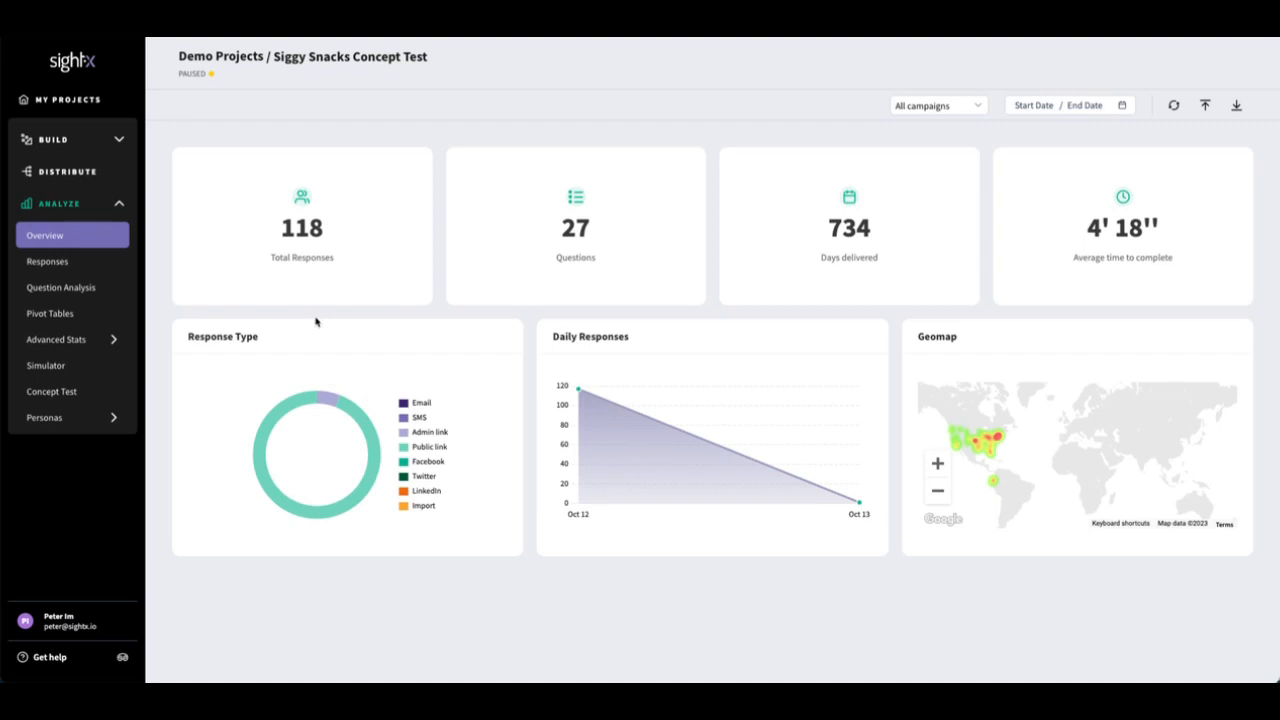
Step: Scan the Siggy Snacks Concept Test responses for bad data, mark the Repeated IP entries, and cancel the cleaning
click(85, 266)
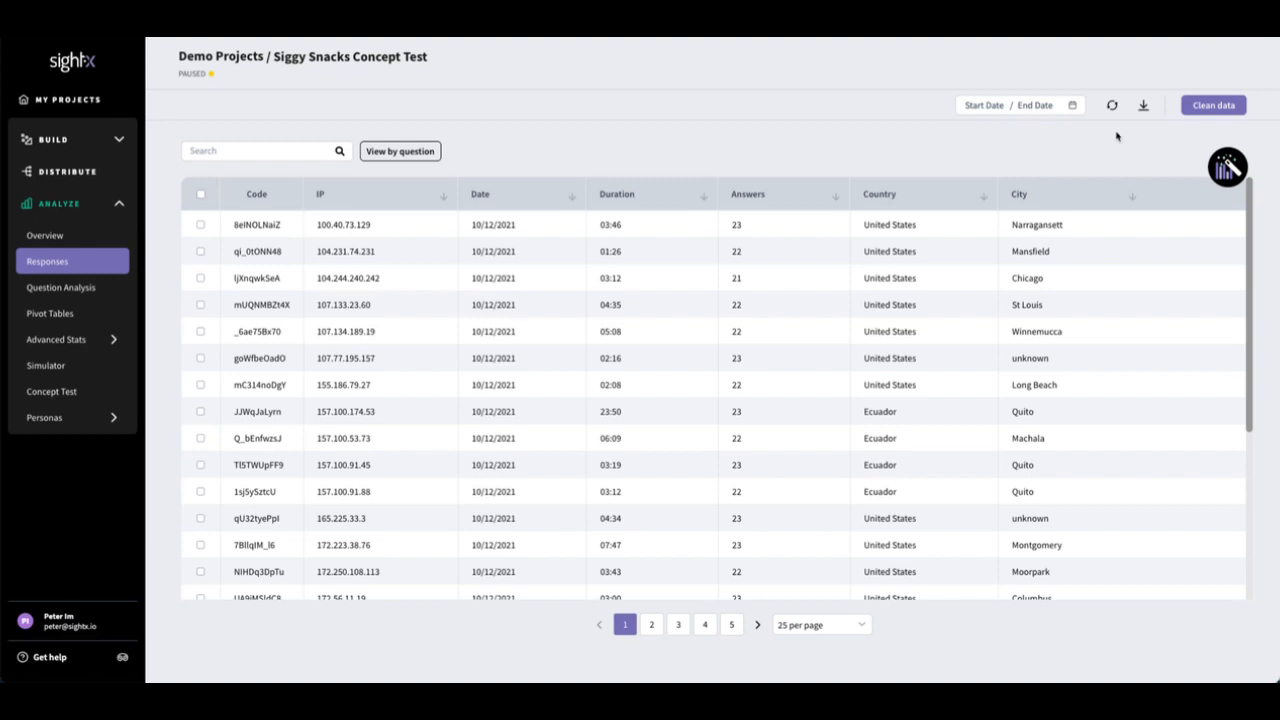
click(1203, 108)
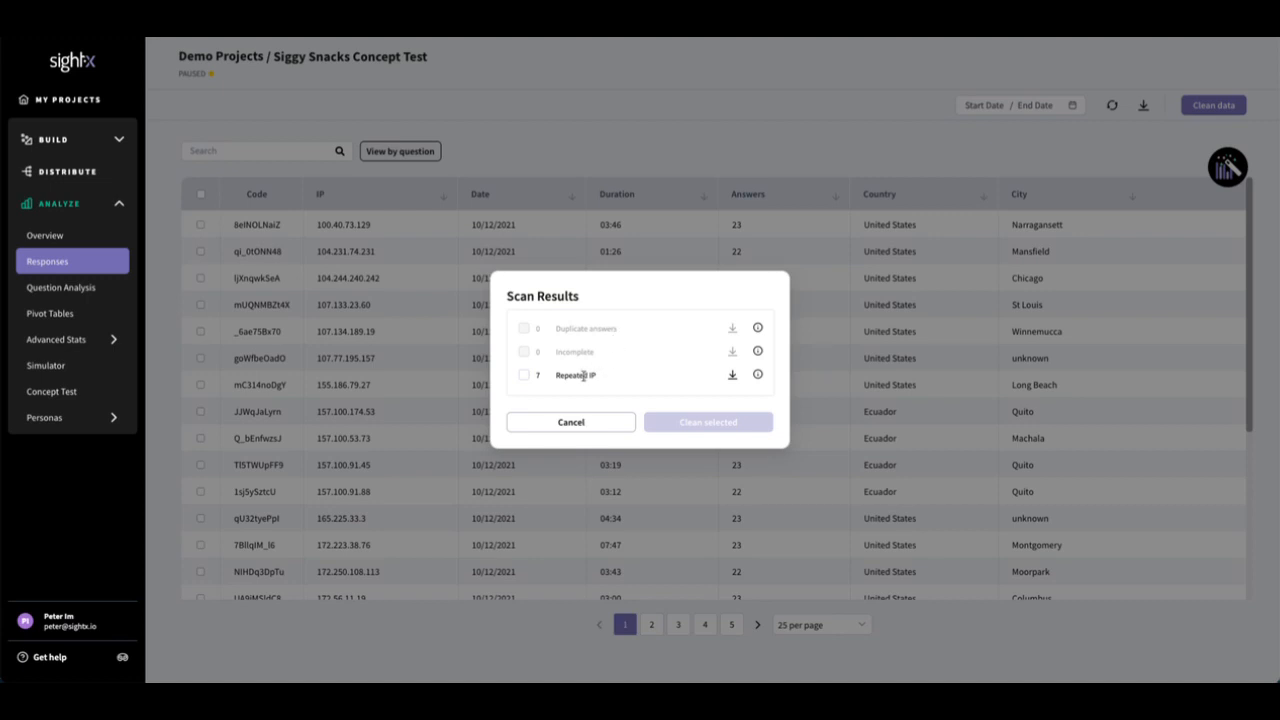
click(523, 377)
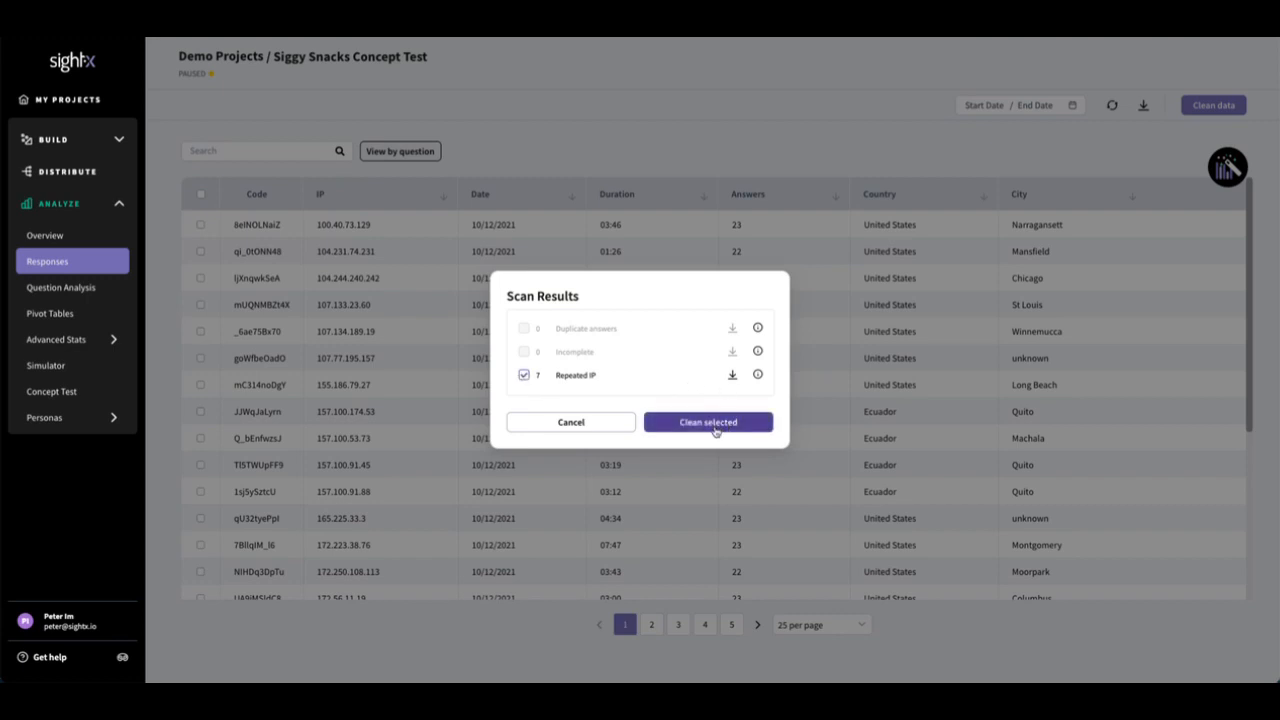
click(607, 427)
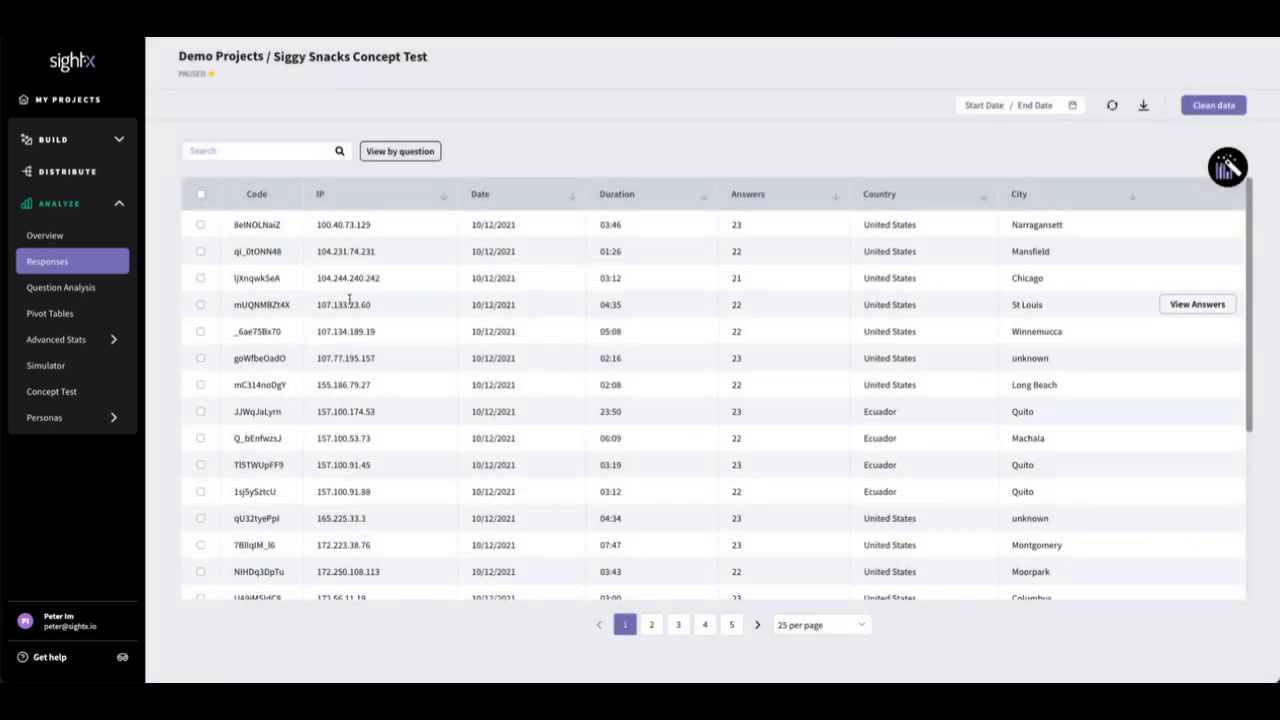
Step: Select the responses from Chicago, St Louis and Winnemucca in the response table
click(200, 280)
click(200, 305)
click(200, 331)
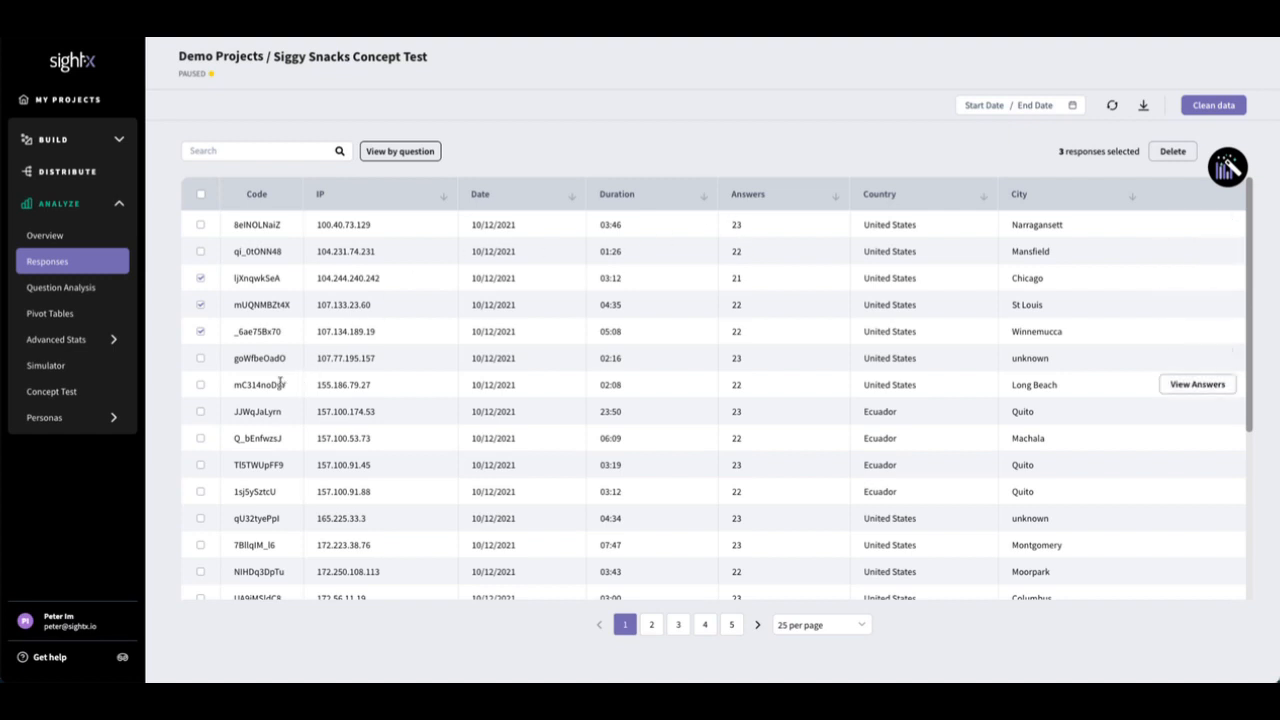
Step: Search the responses by the code of the Long Beach response and add that response to the selection
double_click(263, 386)
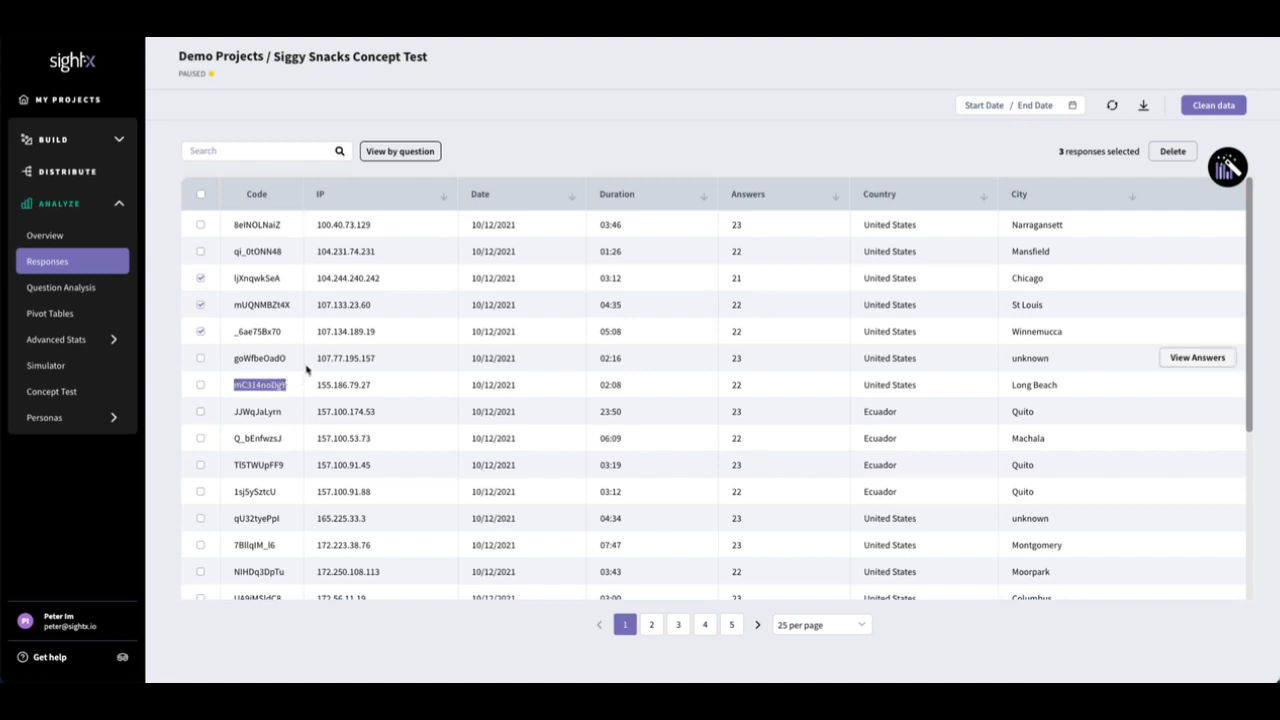
click(262, 150)
text(mC314noDgY)
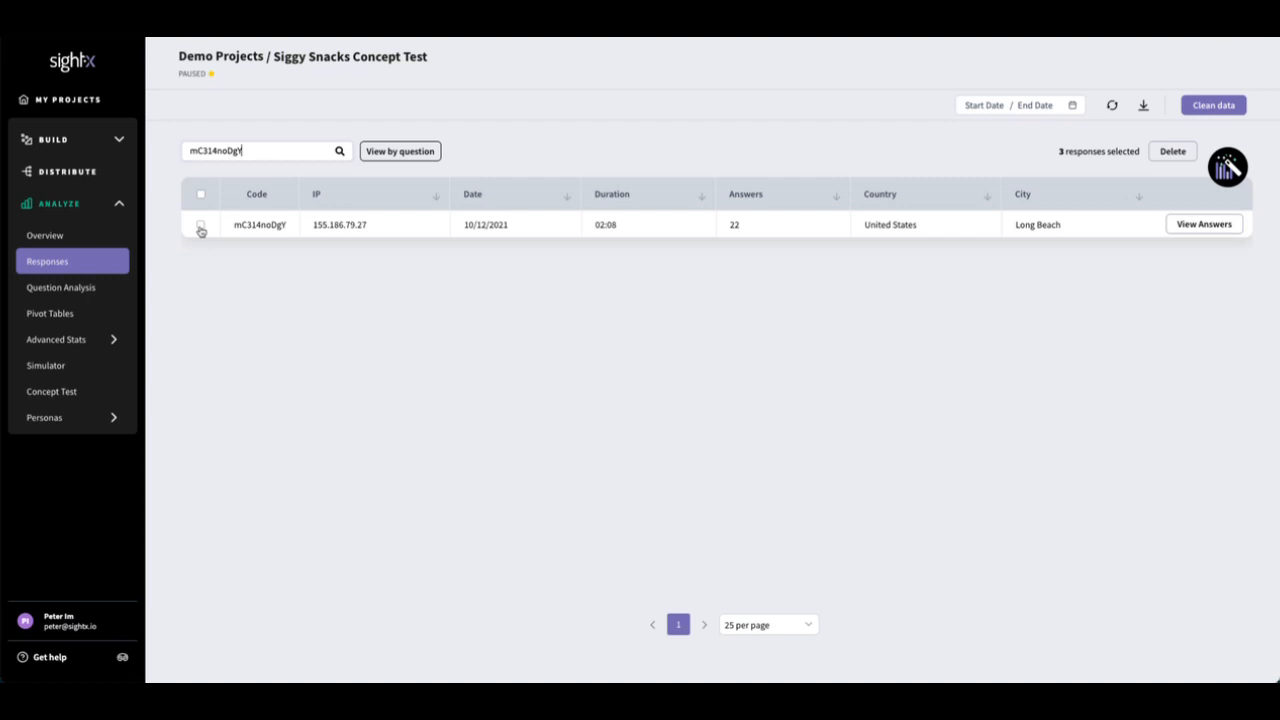
click(200, 225)
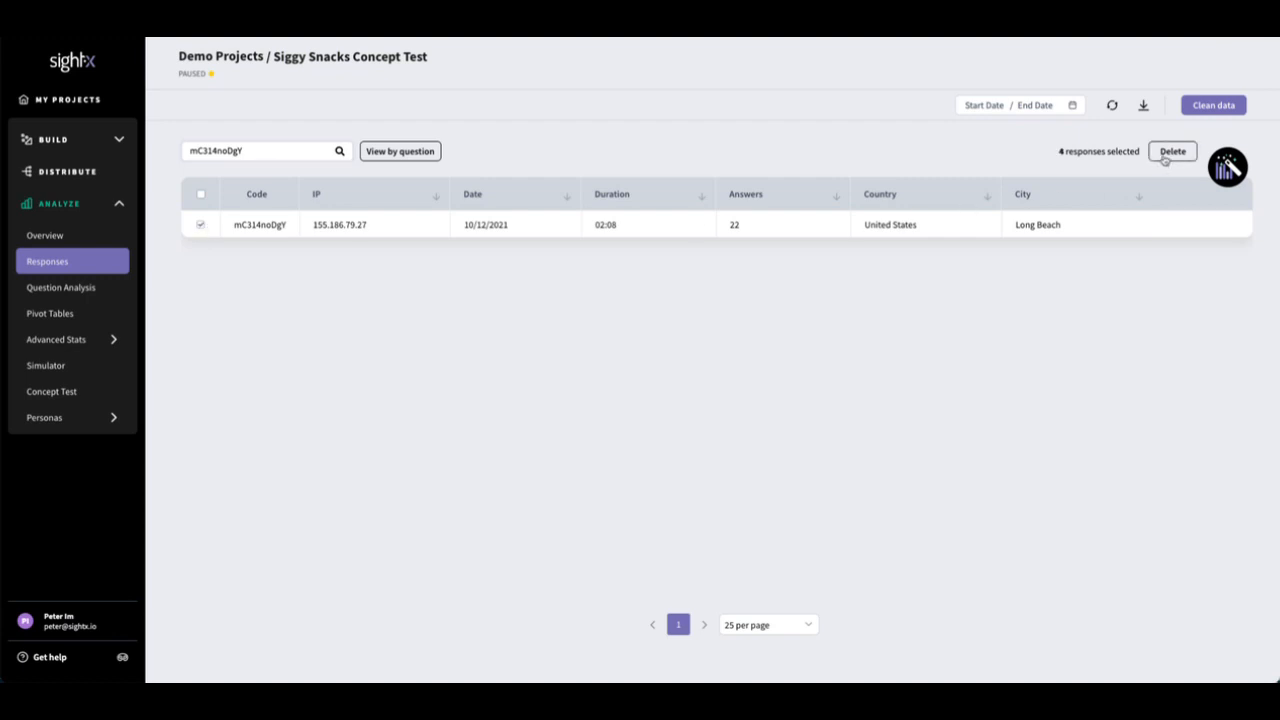